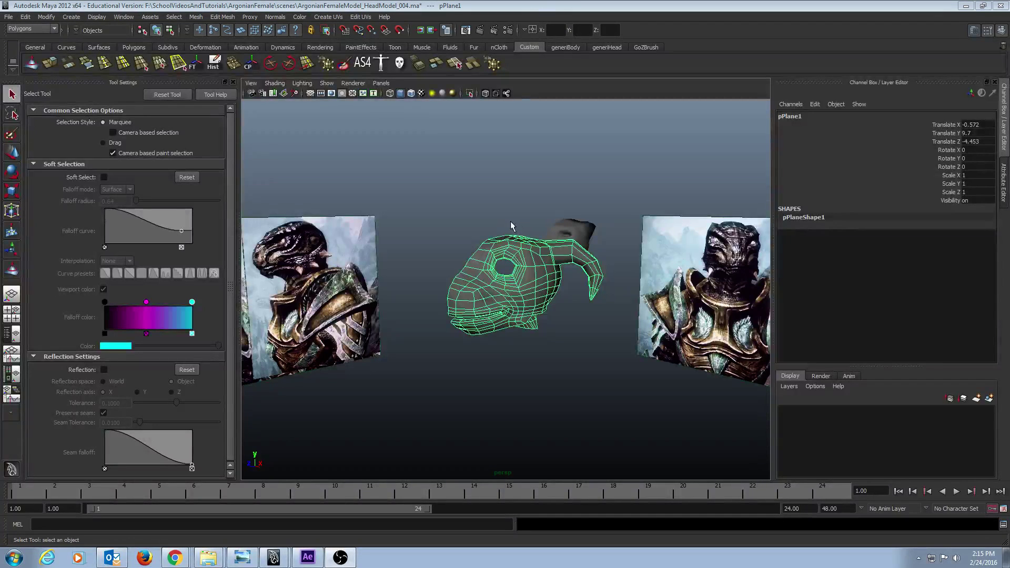
- Cut an additional edge ring around the horn near its base with the Split Polygon tool
alt+drag(547, 261, 534, 265)
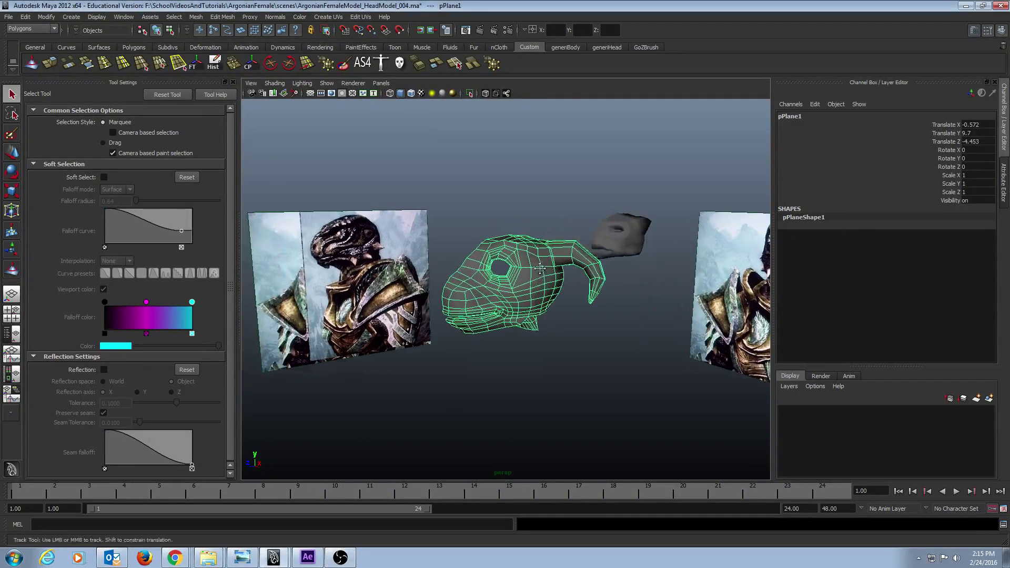
alt+middle_drag(534, 266, 521, 295)
alt+right_drag(521, 294, 614, 307)
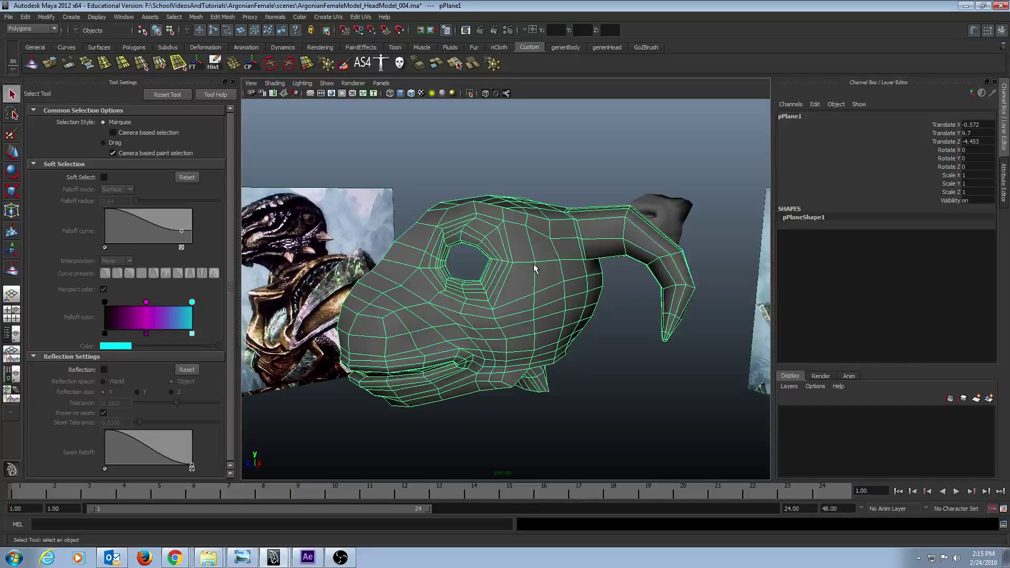
key(g)
alt+right_drag(488, 273, 632, 270)
alt+drag(632, 271, 504, 224)
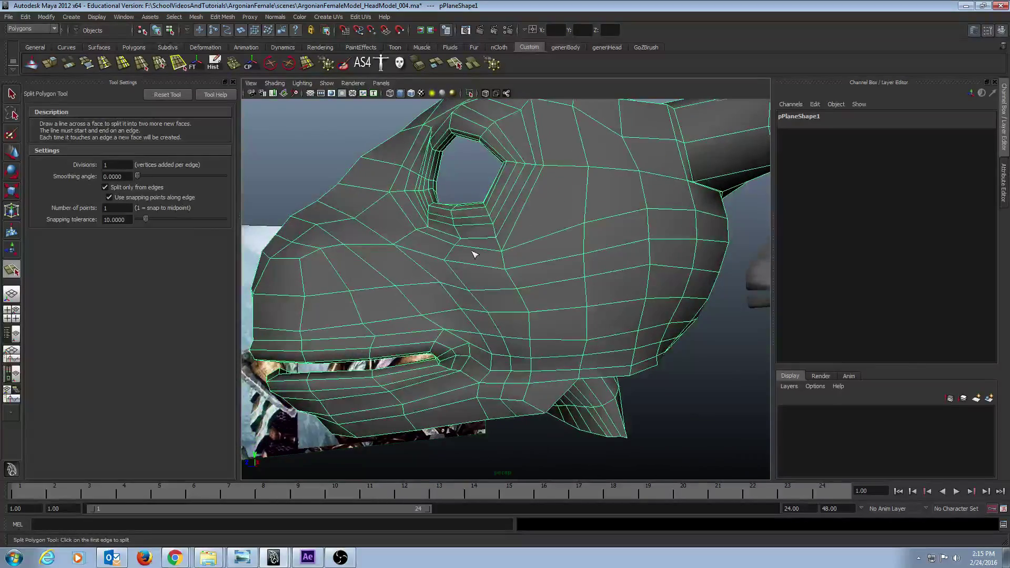
alt+drag(473, 255, 620, 275)
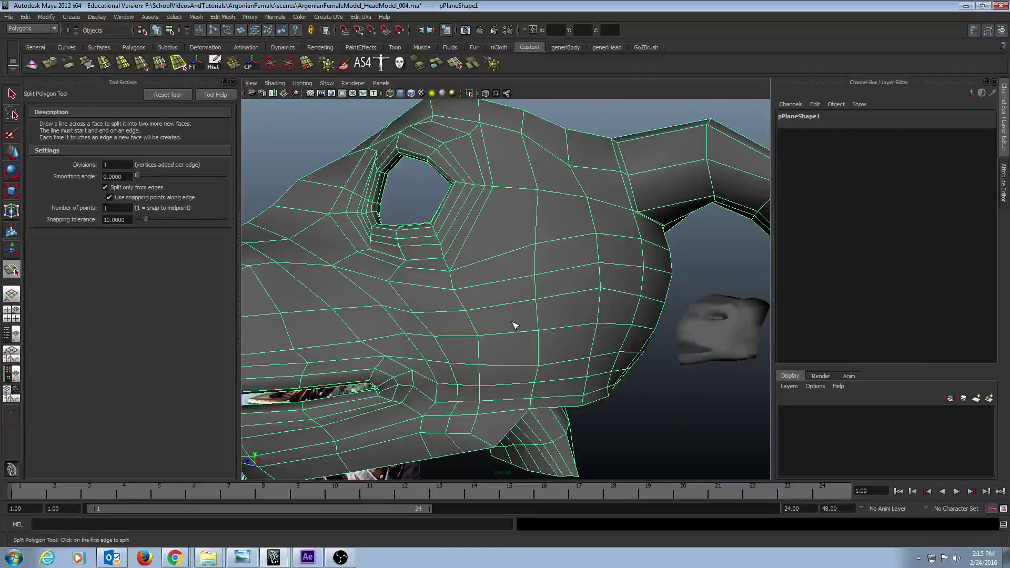
alt+drag(422, 240, 440, 257)
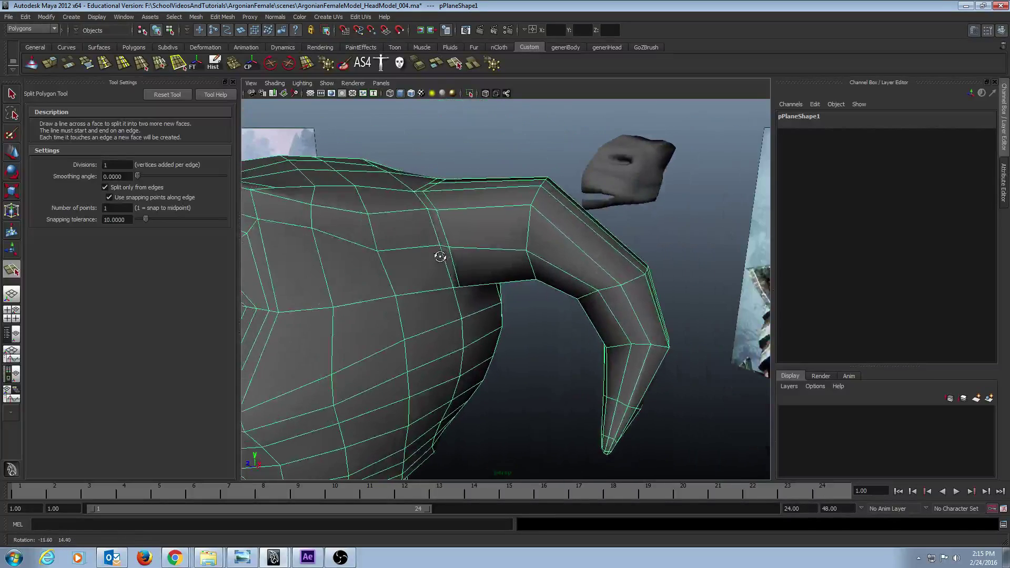
click(461, 209)
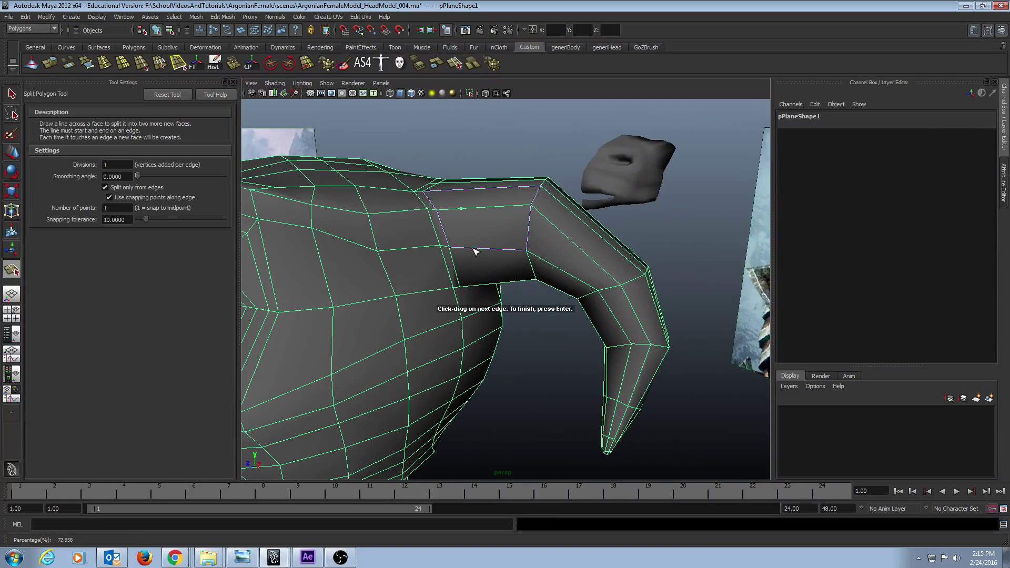
alt+drag(475, 258, 561, 173)
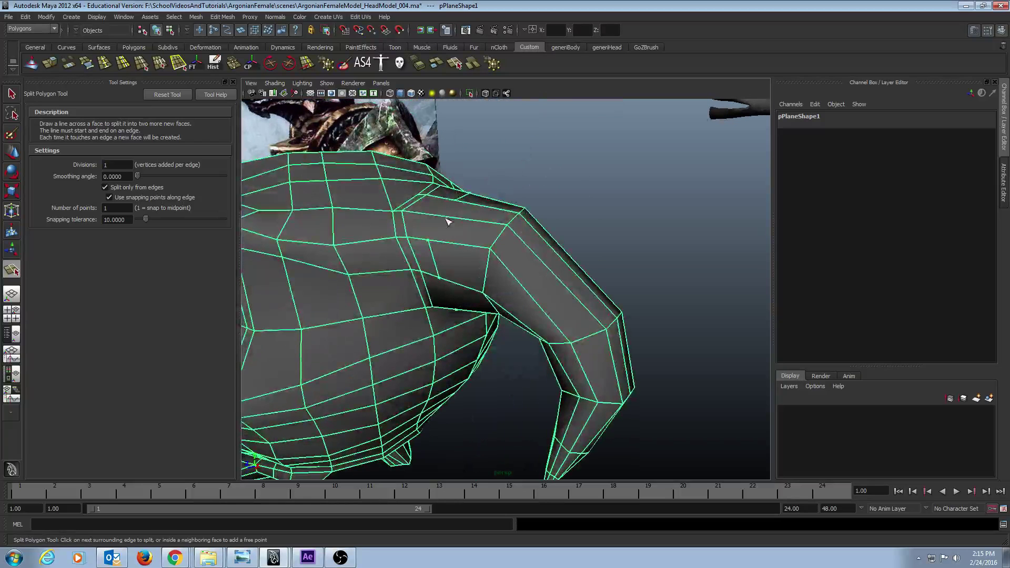
drag(448, 221, 429, 243)
key(q)
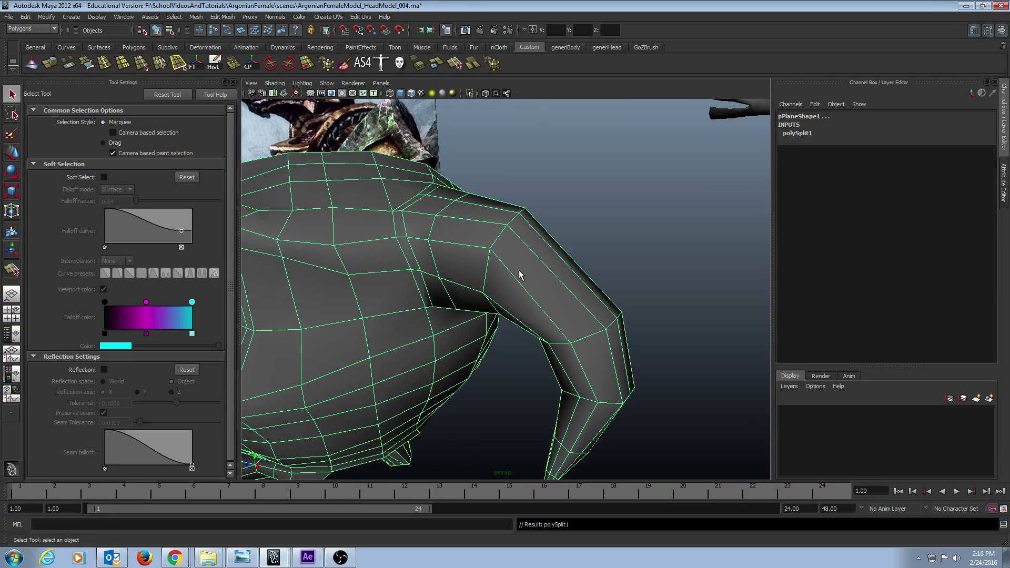
- Select the face loop running beneath the eye to examine how its edges flow across the head
alt+drag(519, 275, 543, 262)
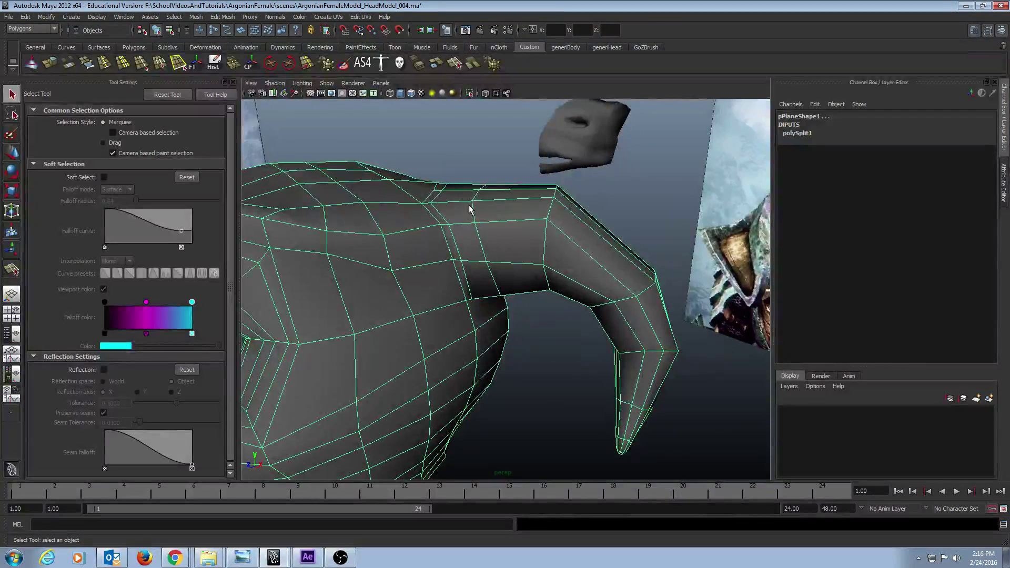
alt+drag(435, 296, 552, 248)
alt+middle_drag(524, 253, 492, 244)
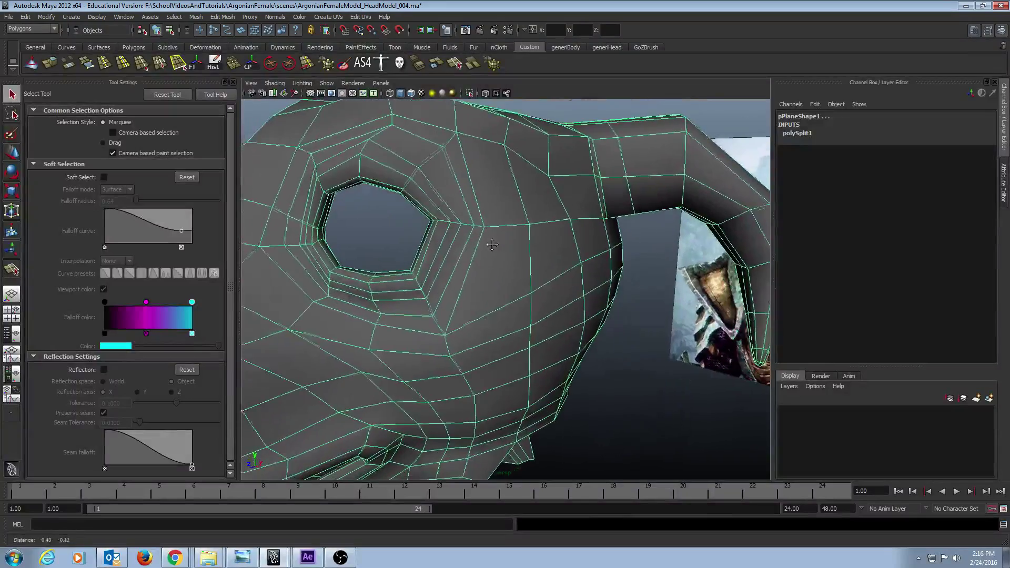
alt+drag(492, 245, 506, 198)
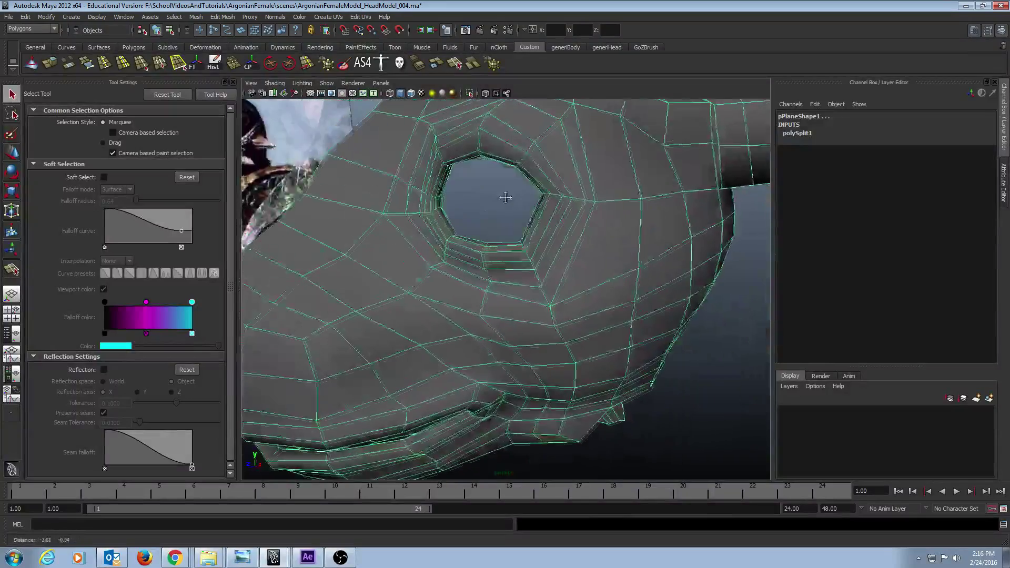
alt+middle_drag(506, 198, 504, 196)
alt+drag(539, 284, 532, 260)
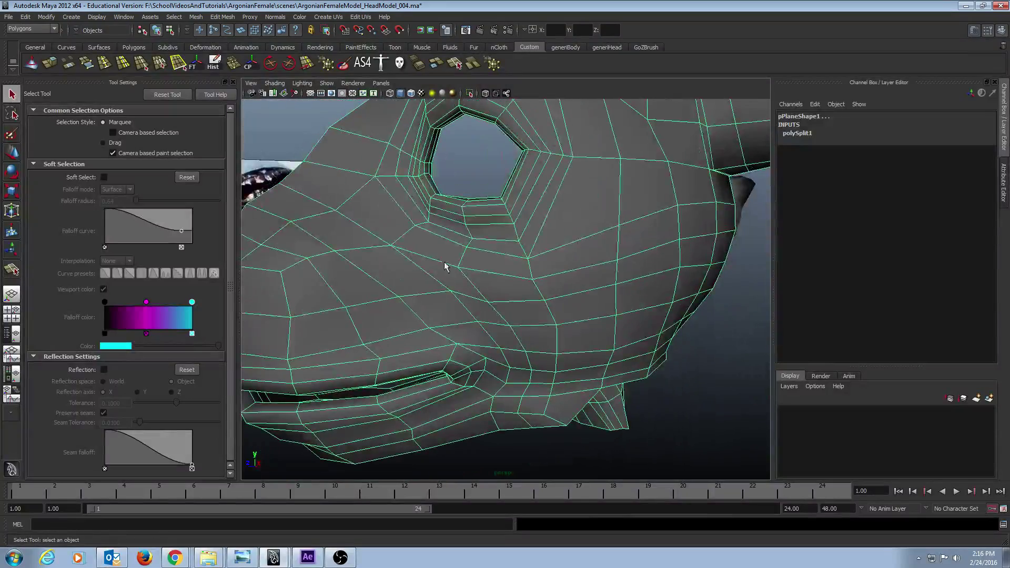
click(398, 231)
shift+double_click(418, 245)
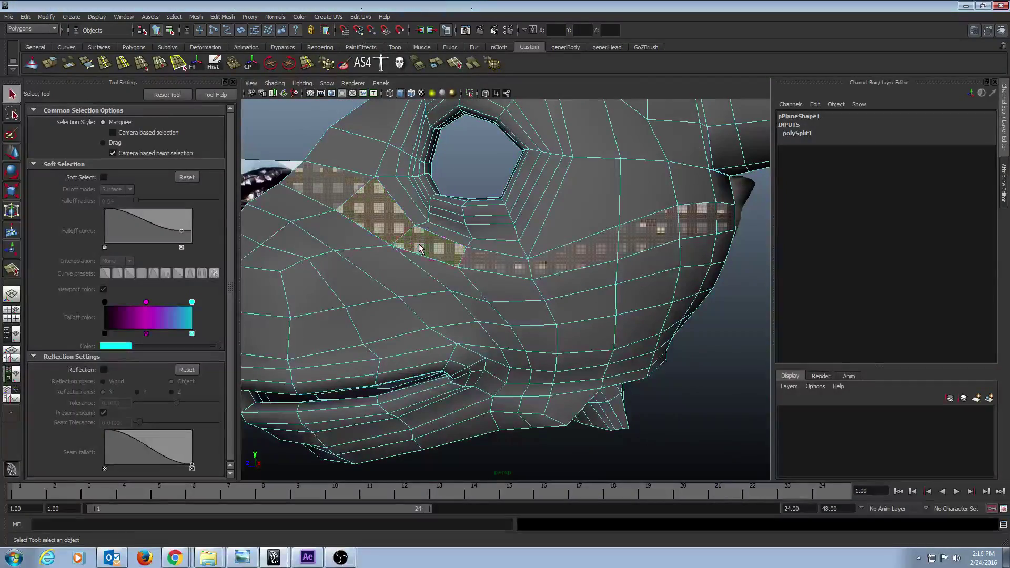
- Select the vertical face loop behind the eye down to the jaw to examine its path
alt+drag(560, 247, 533, 235)
click(557, 234)
shift+double_click(557, 277)
alt+drag(556, 276, 618, 286)
alt+right_drag(618, 285, 595, 271)
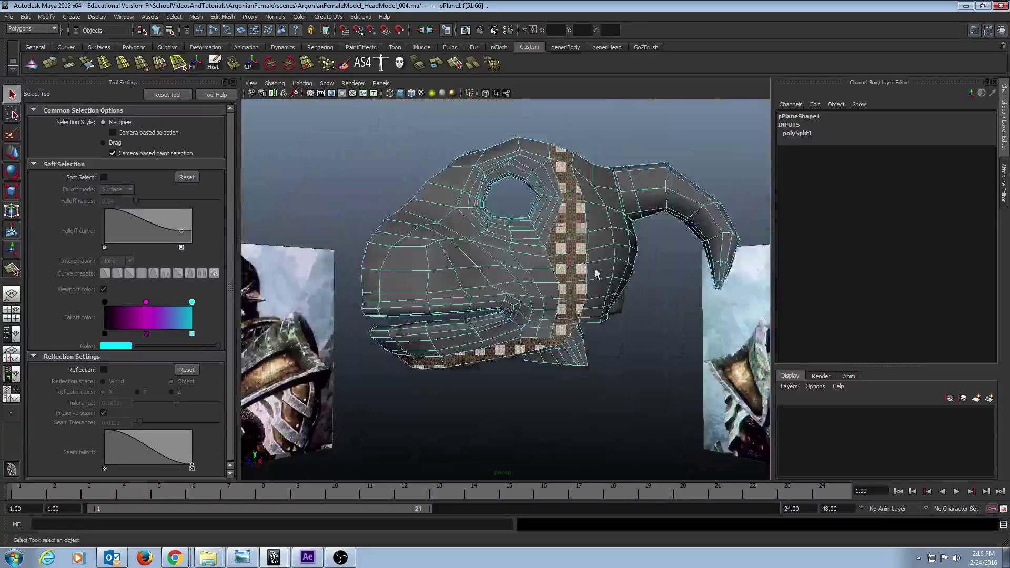
- Select the outer ring of faces around the eye socket to examine its loop
alt+drag(596, 270, 471, 275)
alt+right_drag(472, 276, 525, 235)
click(529, 223)
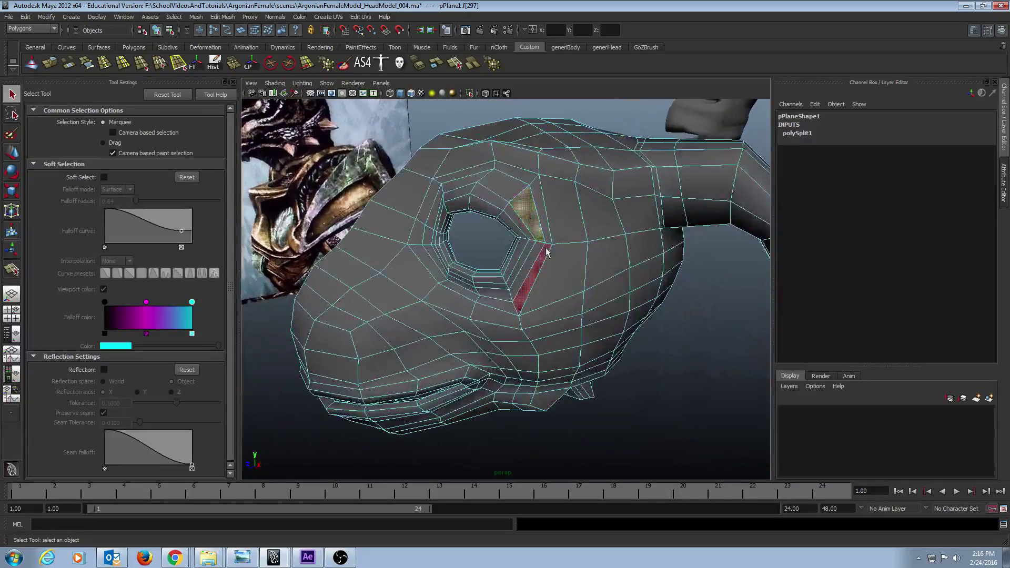
double_click(508, 187)
alt+drag(559, 242, 572, 221)
alt+middle_drag(572, 221, 637, 185)
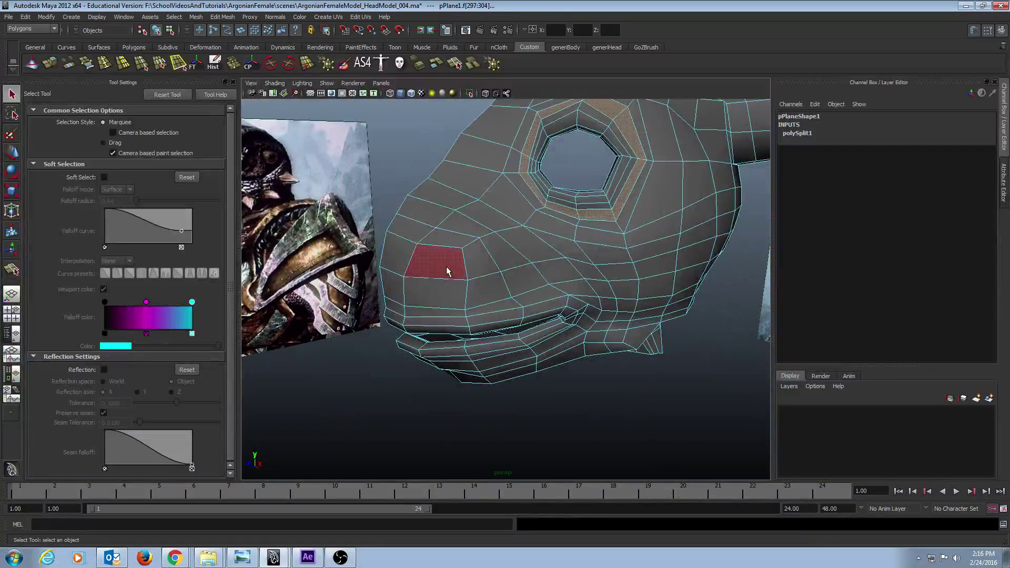
- Select the face loop running over the snout and down to the upper lip to examine its flow
double_click(429, 237)
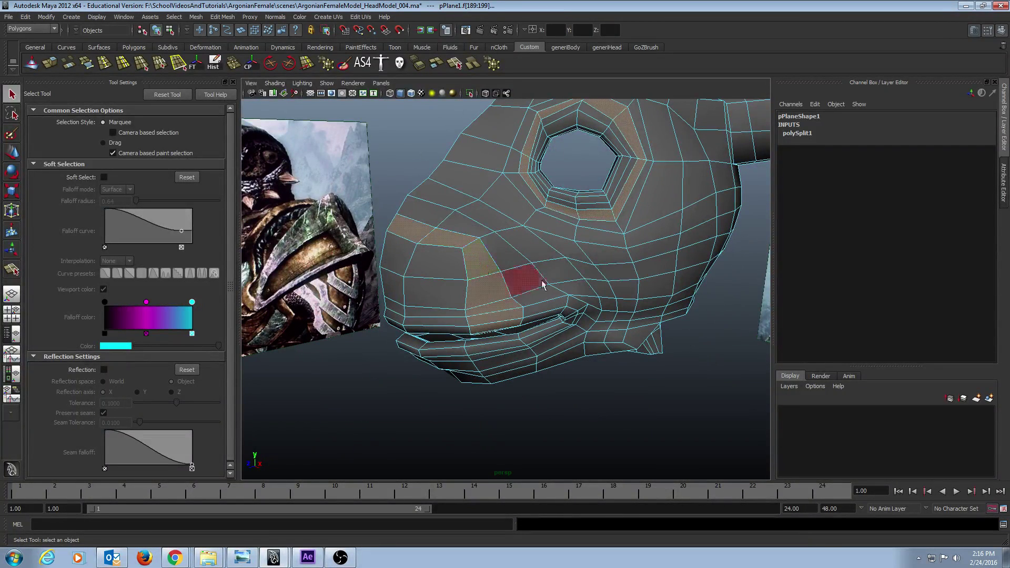
alt+drag(544, 284, 543, 261)
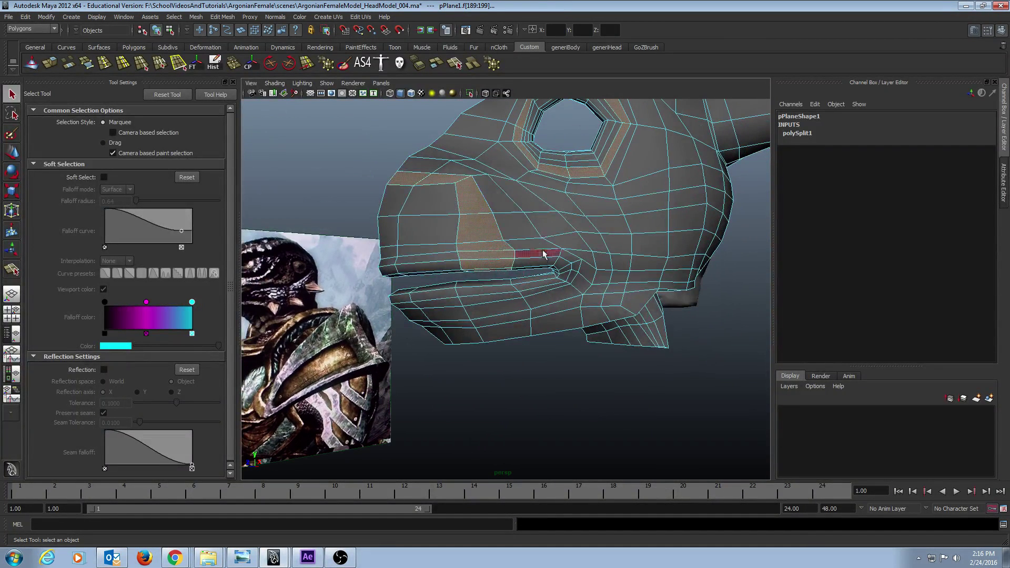
alt+drag(433, 181, 426, 232)
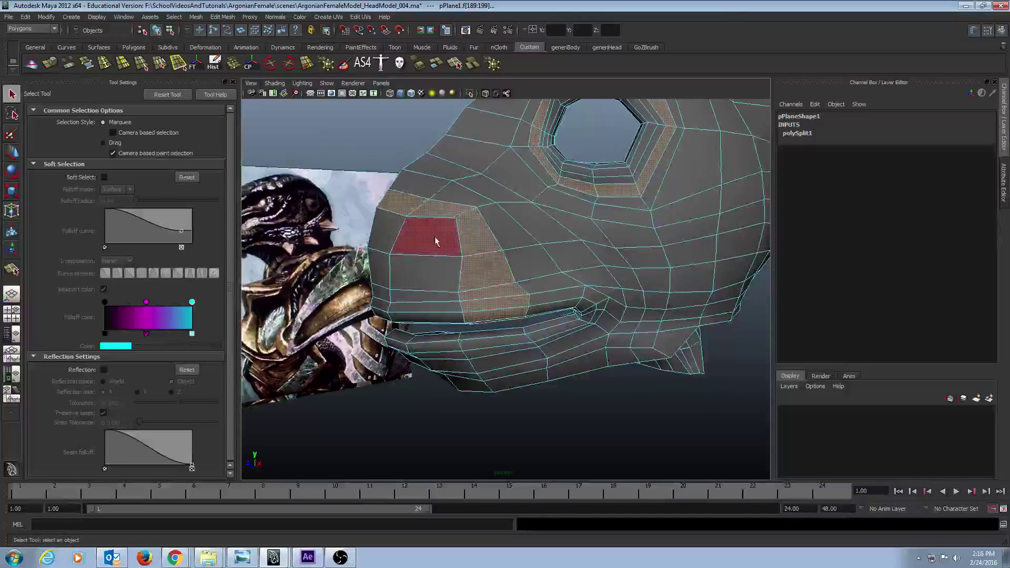
- Extrude the two nostril faces on the side of the snout, scale them to about 0.78 and push them inward
click(426, 235)
shift+click(442, 267)
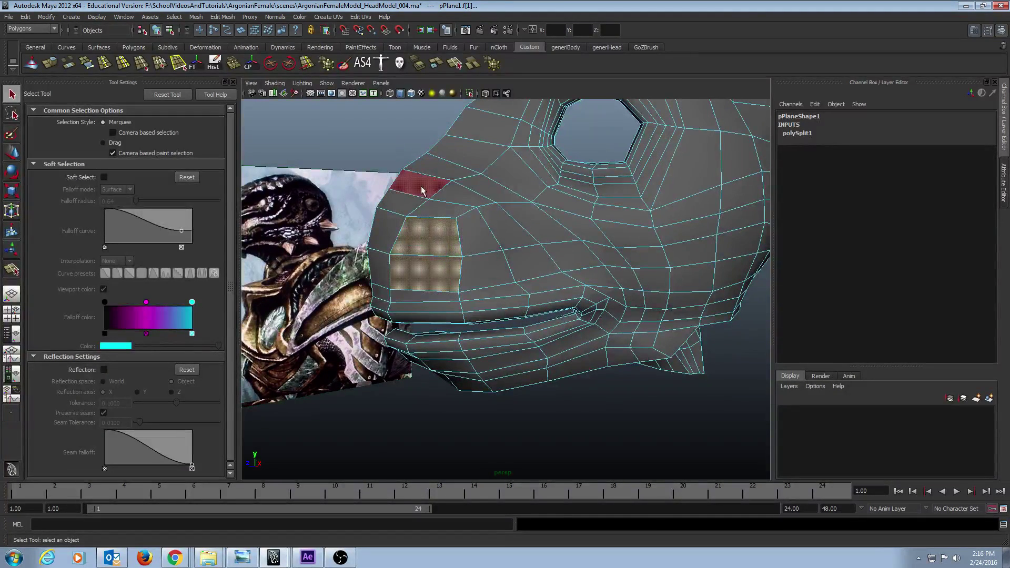
click(50, 64)
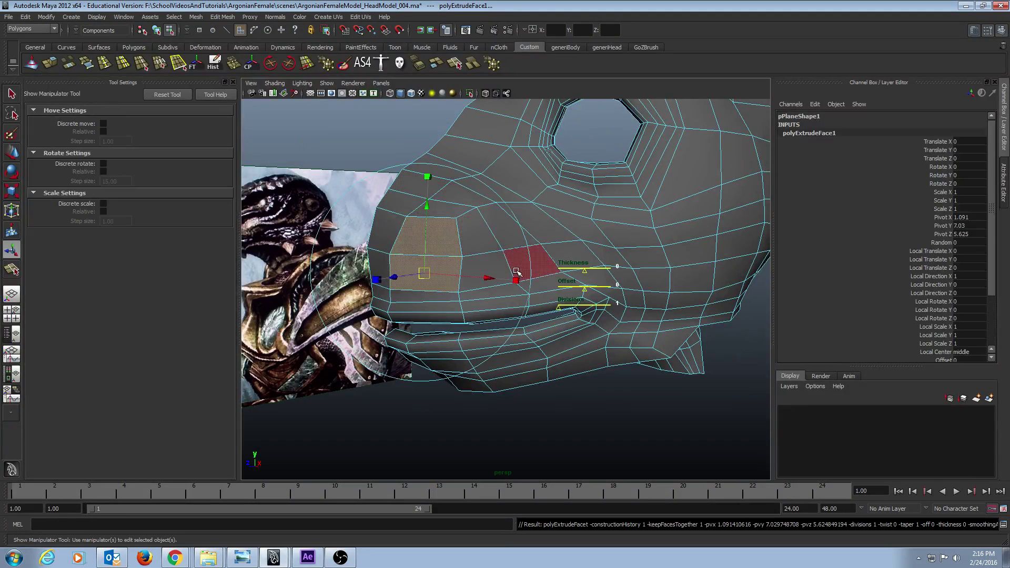
drag(424, 275, 502, 293)
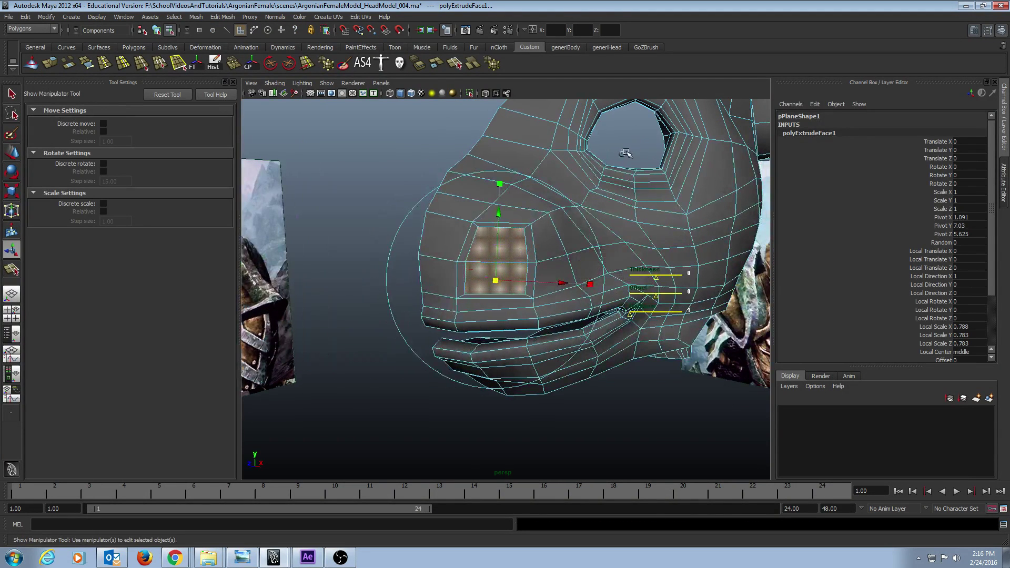
click(626, 153)
alt+drag(529, 234, 370, 308)
click(337, 286)
key(ctrl+z)
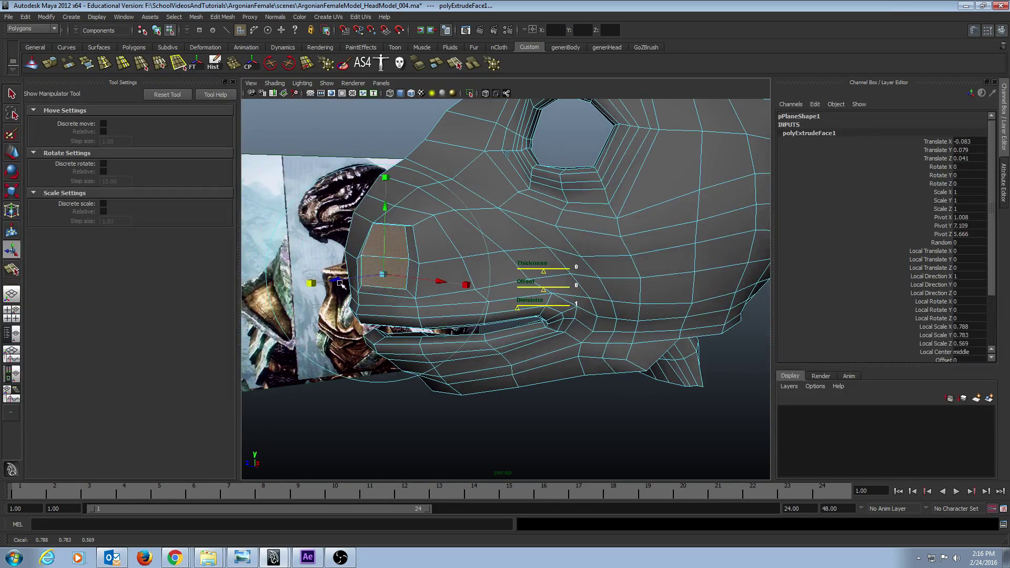
- Try repositioning the inner nostril faces with the Move tool and undo the attempts
key(q)
click(403, 250)
click(399, 273)
alt+drag(400, 273, 466, 266)
key(w)
click(446, 291)
key(ctrl+z)
key(ctrl+z)
key(ctrl+z)
key(ctrl+z)
alt+middle_drag(465, 266, 536, 311)
alt+right_drag(413, 310, 460, 311)
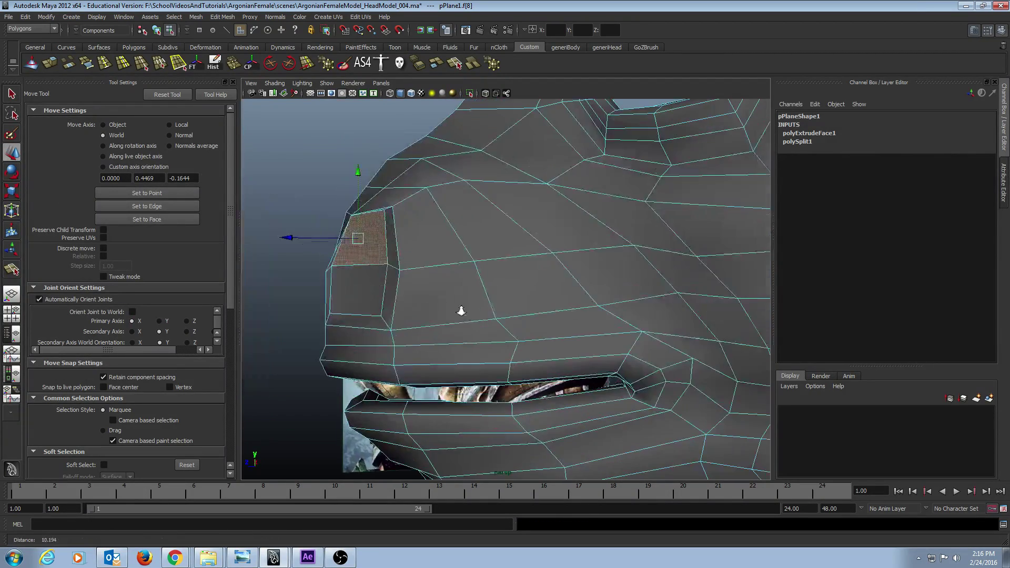
- Move the upper inner nostril face deeper into the snout and adjust its height to shape the recess
alt+drag(442, 276, 503, 300)
key(r)
key(w)
key(e)
key(w)
drag(350, 268, 361, 267)
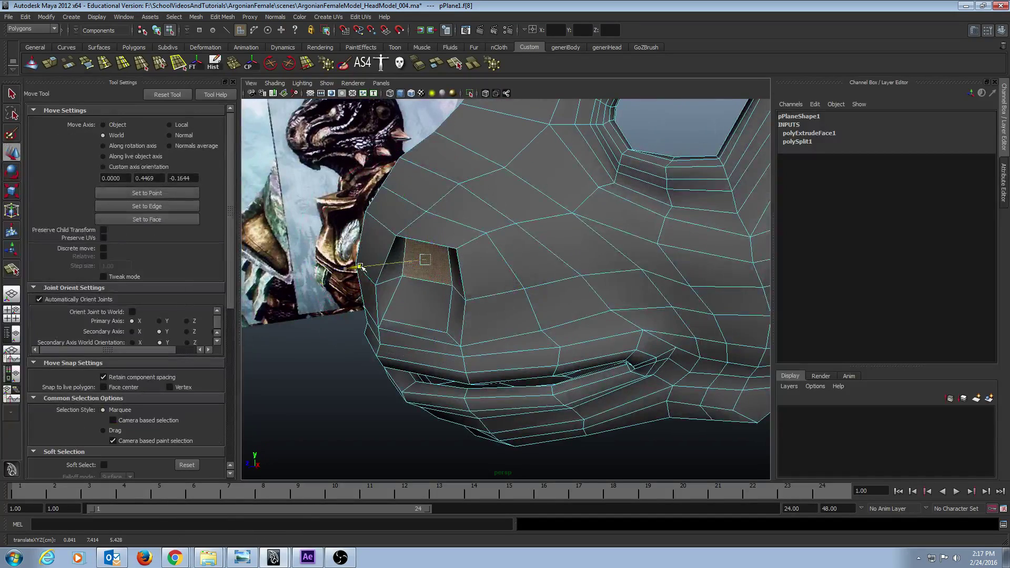
alt+drag(453, 298, 453, 227)
drag(450, 158, 467, 227)
- Raise the edge just above the nostril recess slightly
key(F10)
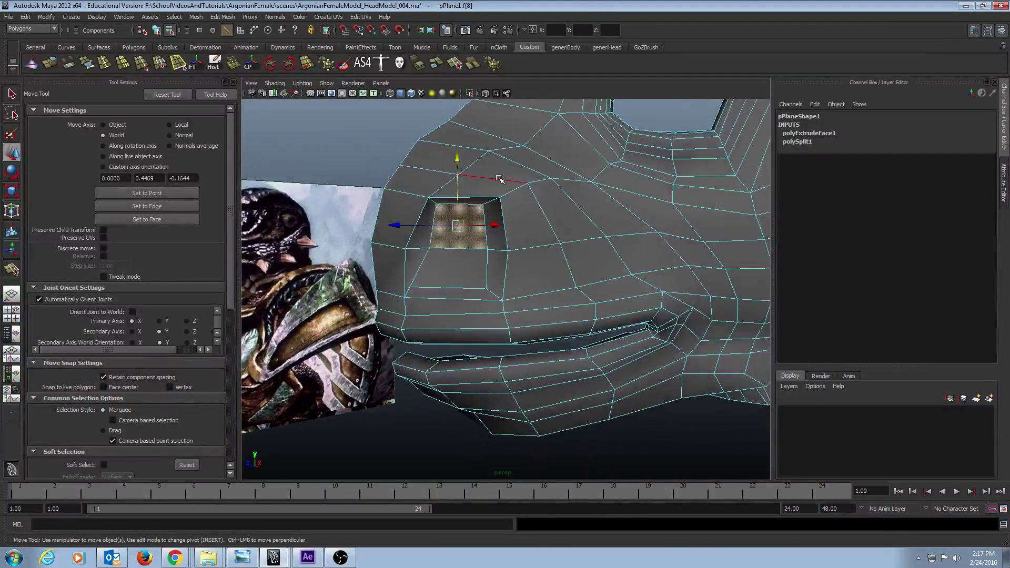
click(502, 179)
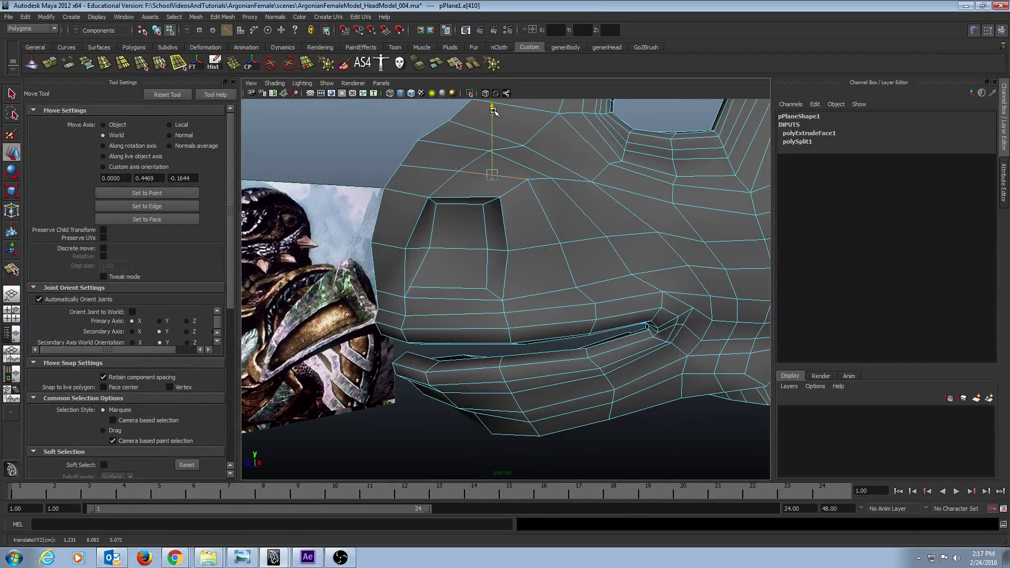
alt+drag(532, 219, 546, 280)
- Delete the short edge joining the nostril's front rim to the inner faces
alt+drag(455, 239, 431, 269)
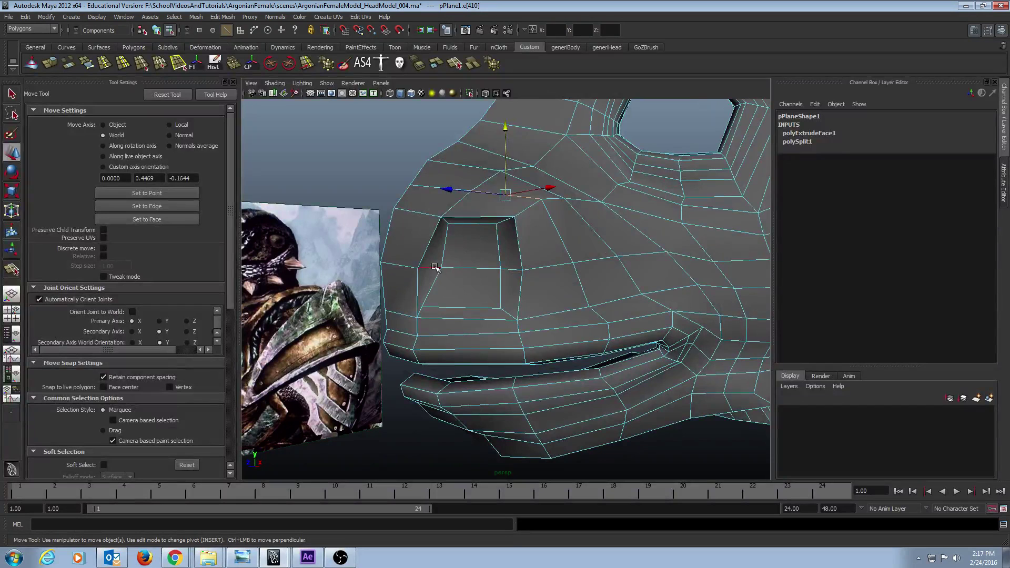
click(435, 268)
click(510, 295)
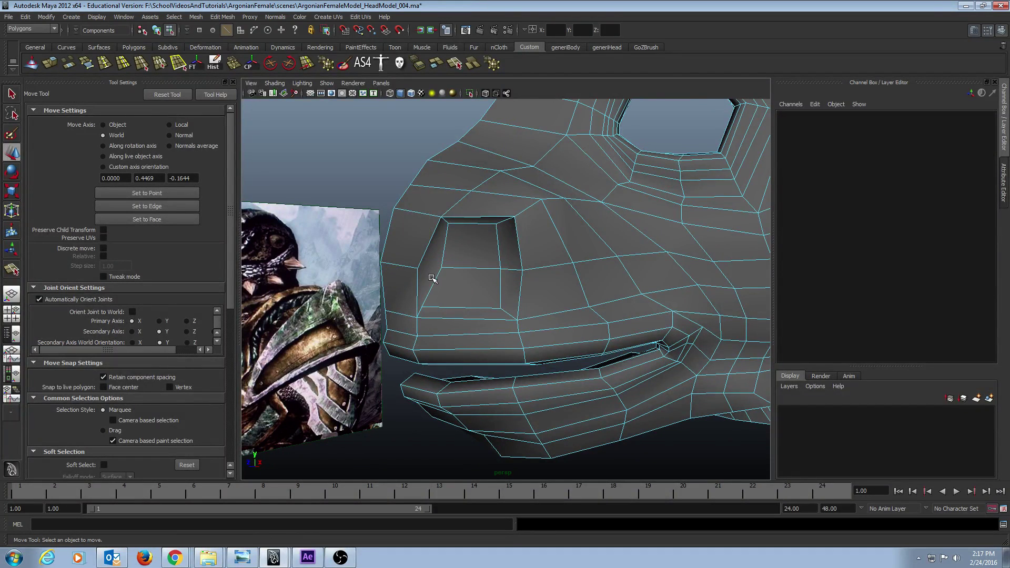
- Use the Split Polygon tool to cut from the nostril's front rim toward the middle vertex of the recess
scroll(434, 280, up, 5)
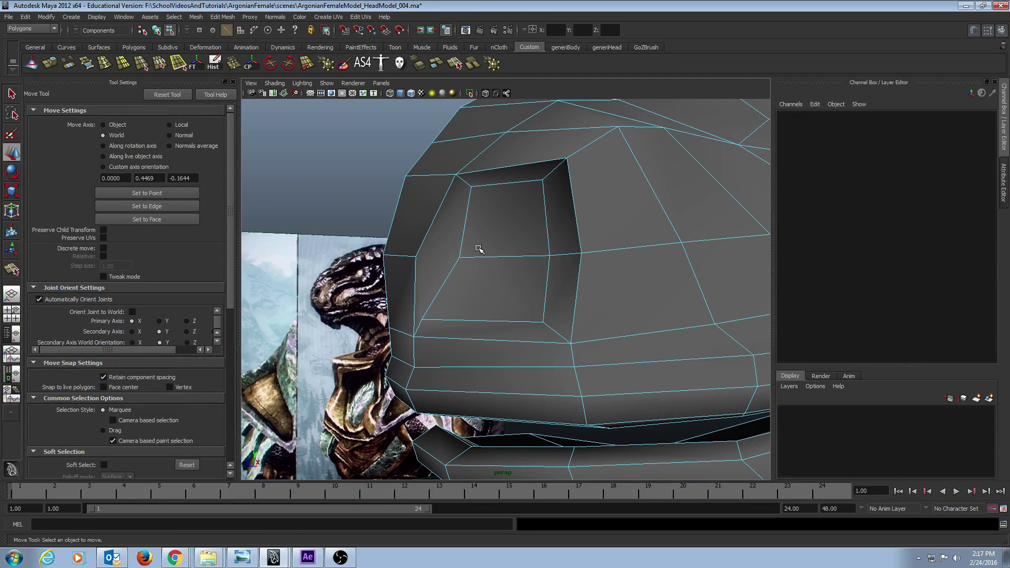
key(g)
key(F8)
key(q)
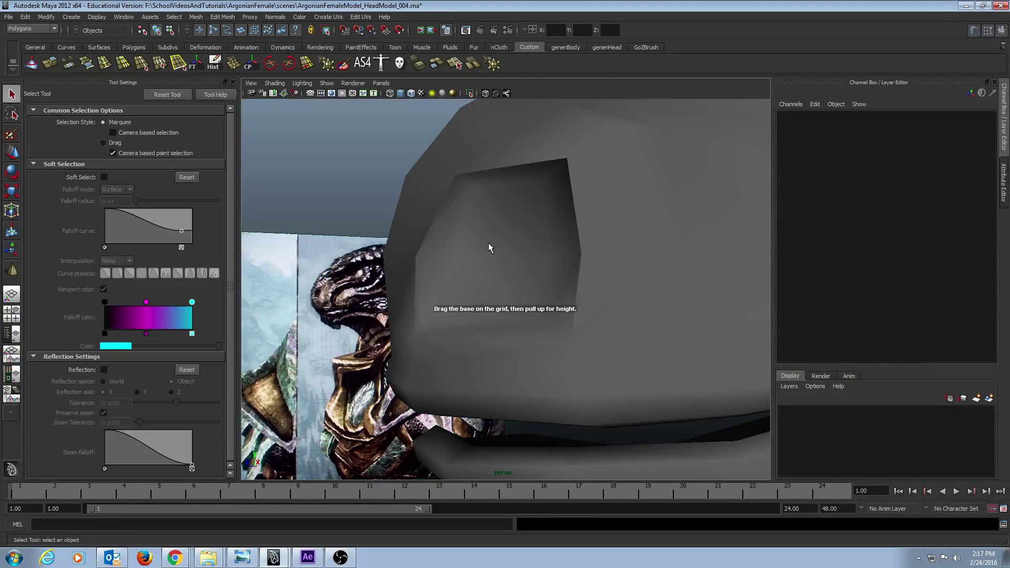
click(488, 242)
shift+right_drag(459, 242, 442, 258)
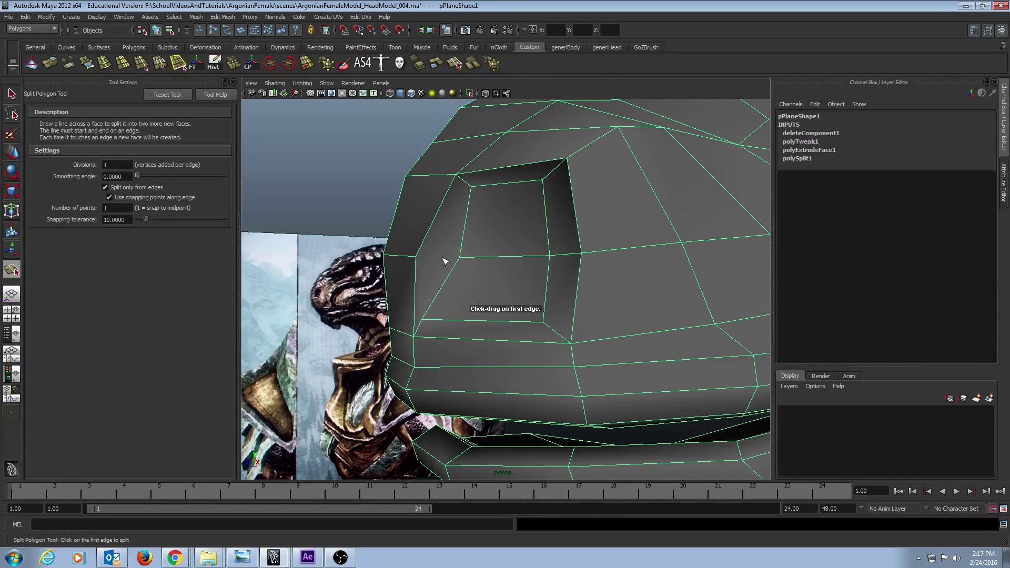
drag(419, 272, 471, 250)
key(Return)
key(q)
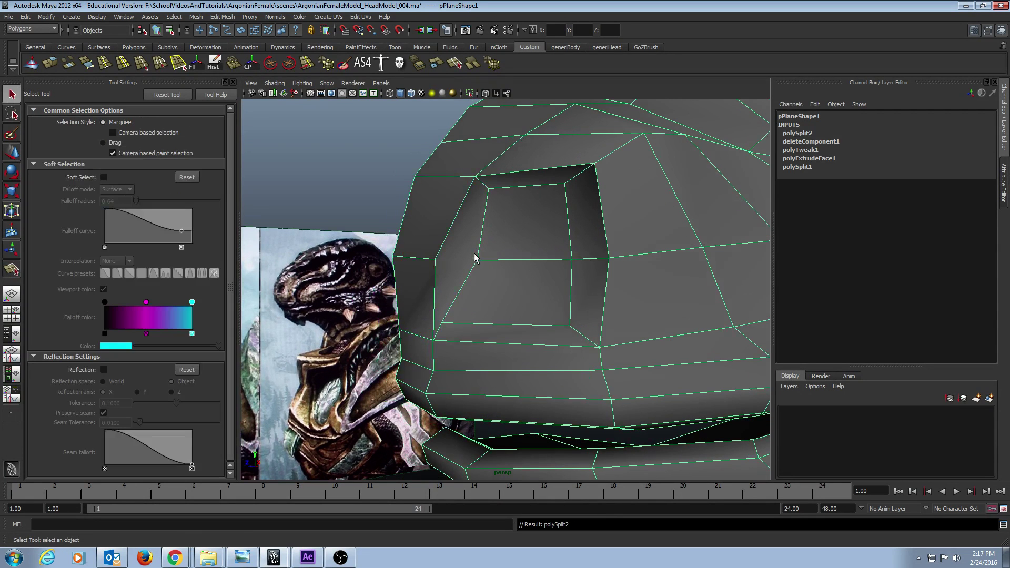
- Delete the stray vertex below the middle of the nostril's front rim
key(3)
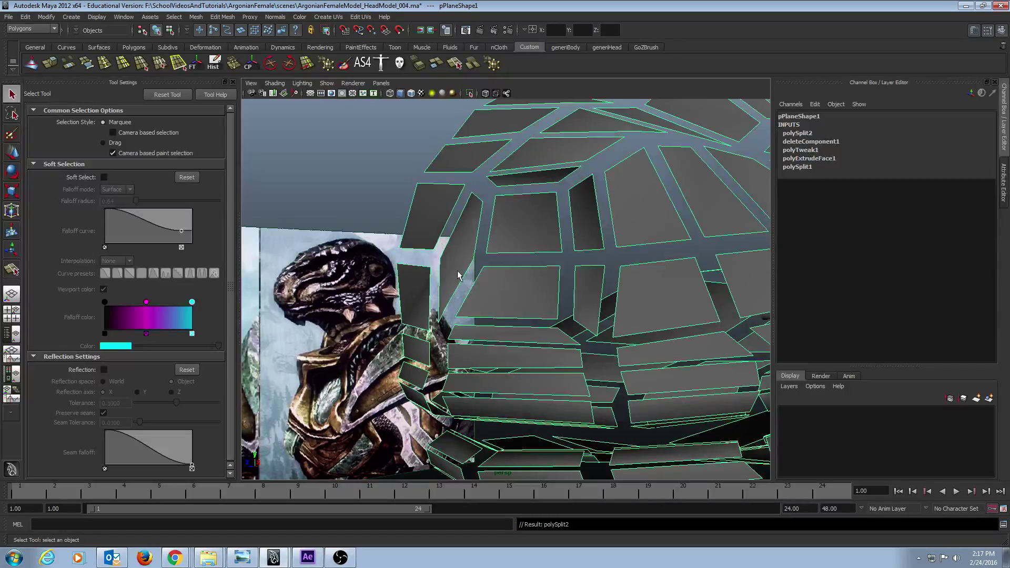
key(1)
right_drag(469, 284, 444, 285)
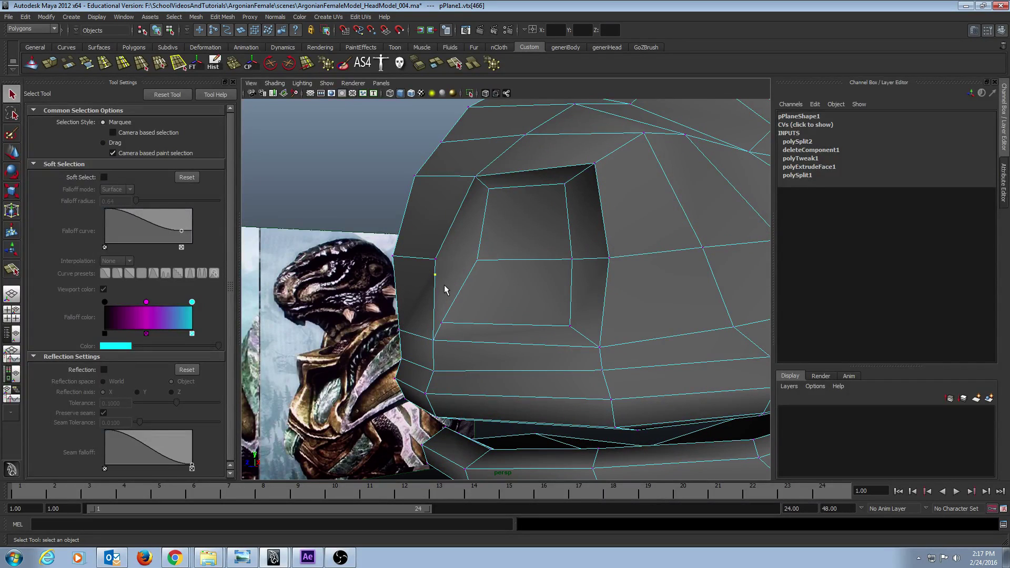
click(444, 285)
alt+drag(463, 275, 487, 287)
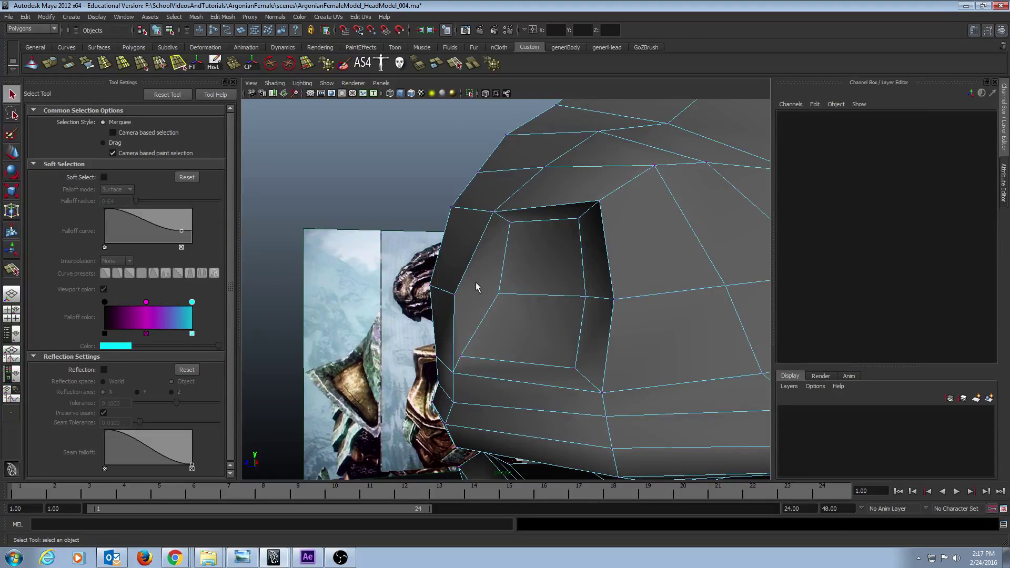
- Split the nostril's front wall from the recess's upper front inner corner to the middle vertex of the front rim
right_drag(511, 271, 533, 256)
click(519, 268)
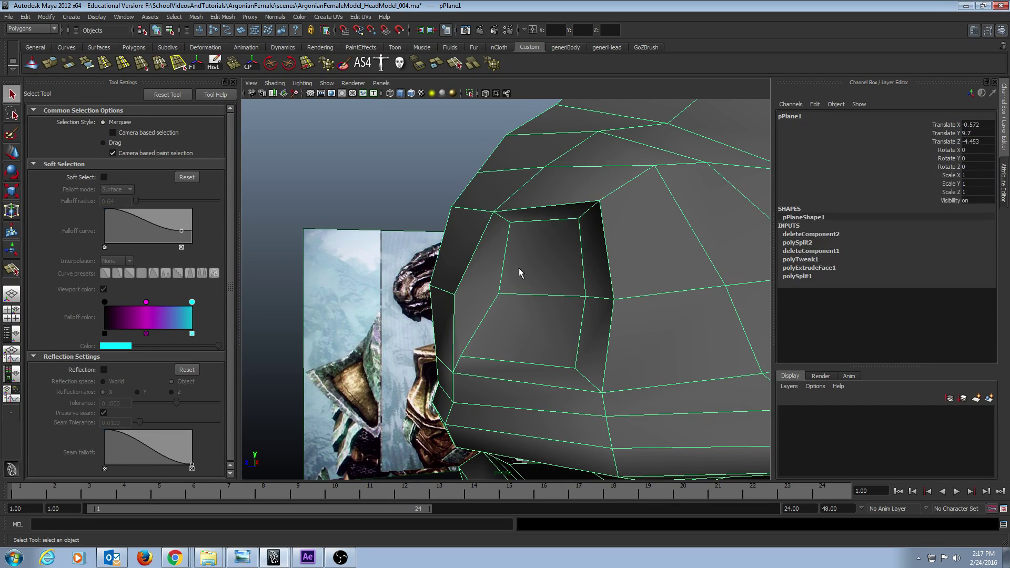
key(y)
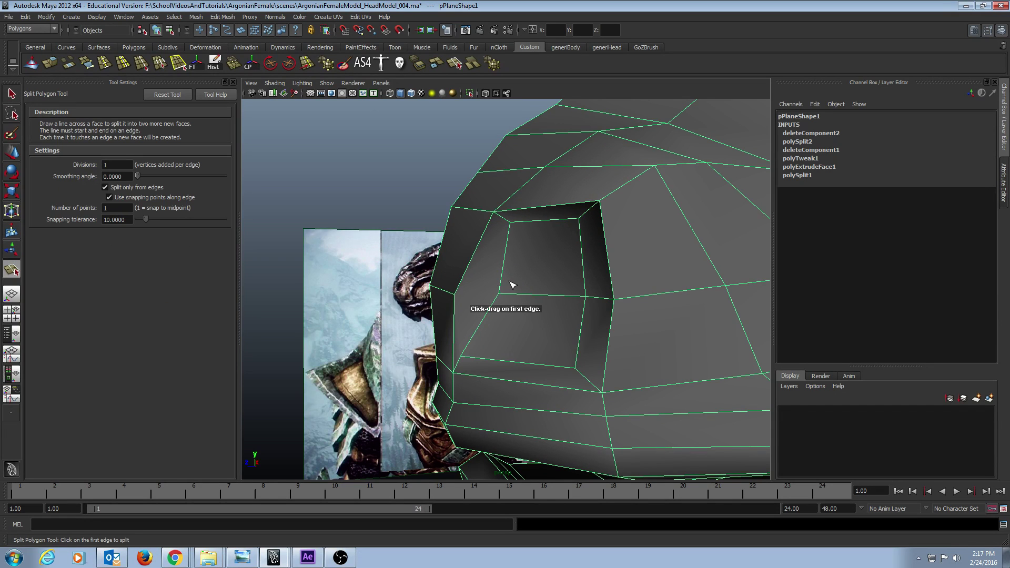
drag(504, 220, 517, 229)
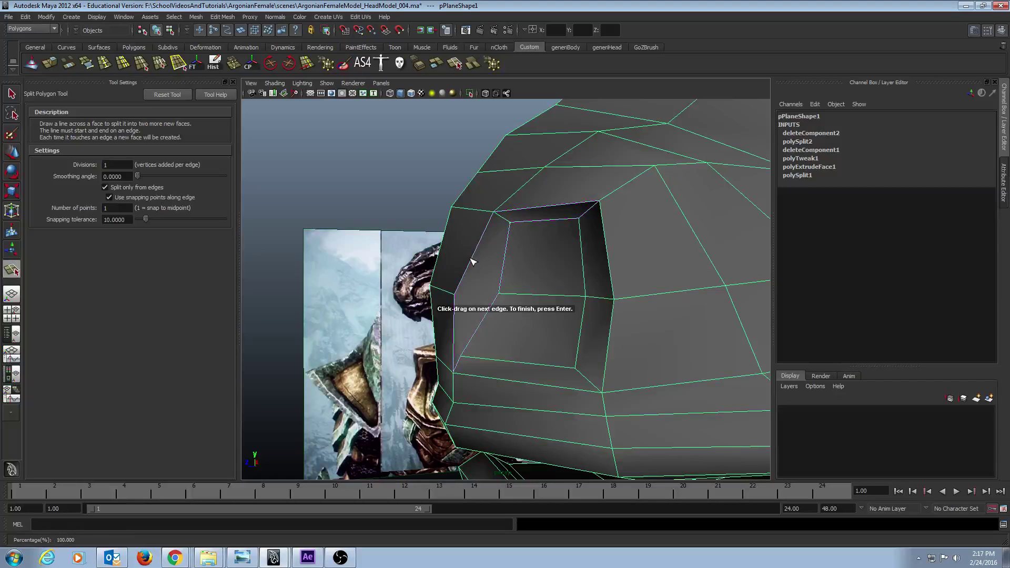
drag(471, 258, 462, 296)
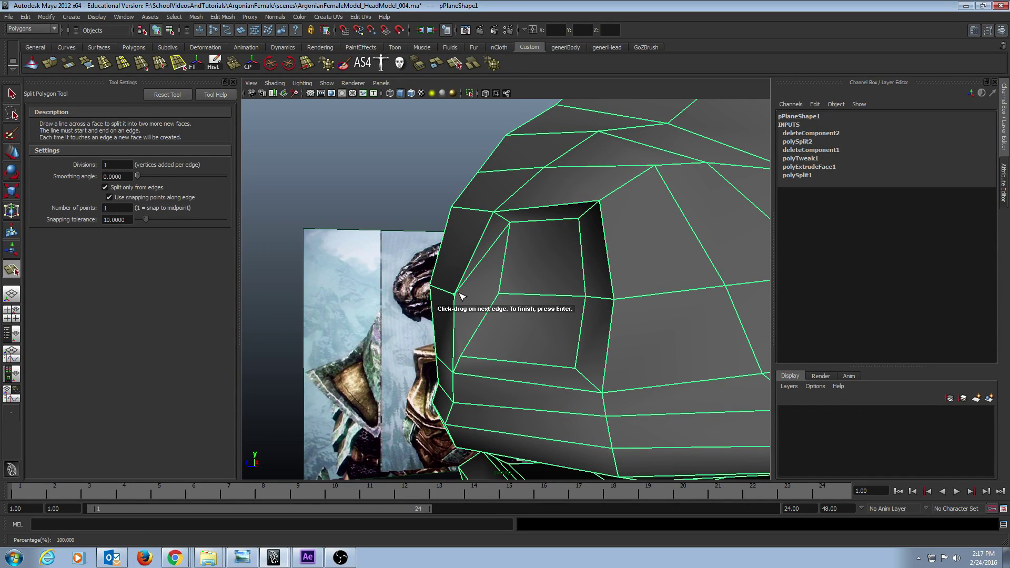
key(q)
- Add another Split Polygon cut across the snout face just ahead of the nostril's upper front rim
alt+drag(462, 286, 528, 262)
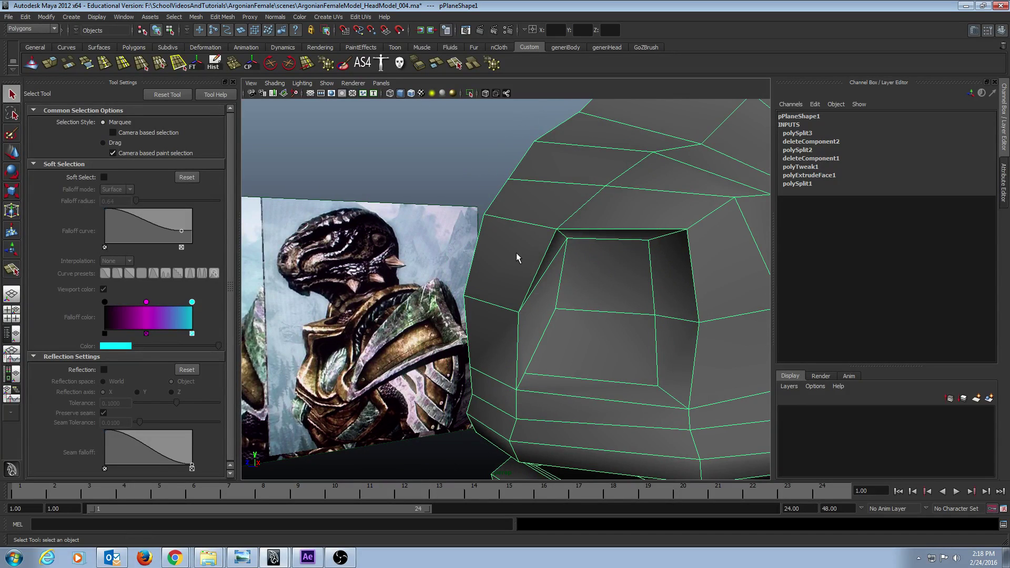
key(g)
drag(546, 253, 566, 259)
key(q)
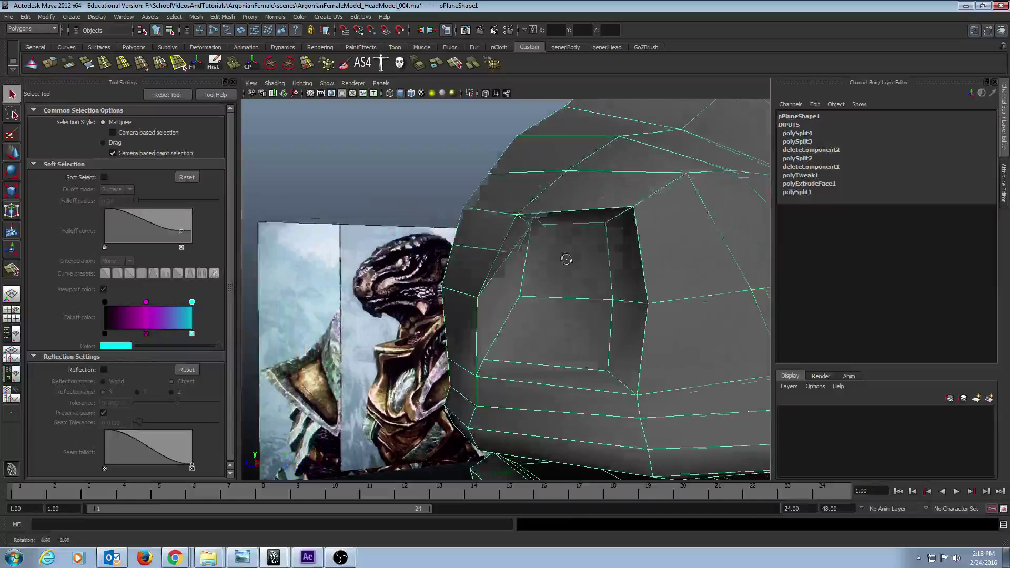
- Move the two new vertices ahead of the nostril's upper rim slightly forward to round the snout
alt+drag(505, 257, 470, 270)
drag(385, 224, 449, 259)
key(w)
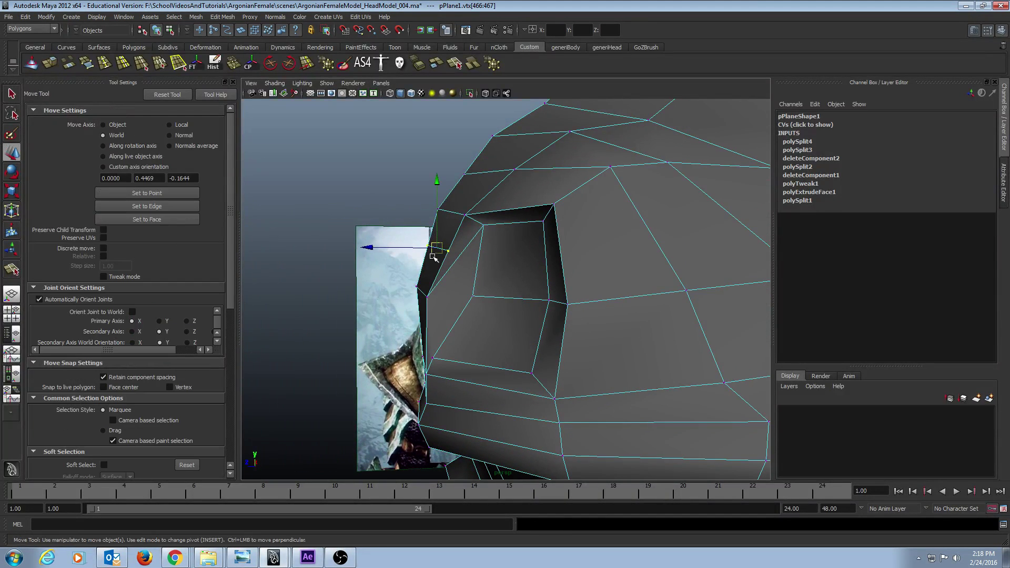
drag(373, 246, 366, 247)
alt+drag(500, 272, 481, 265)
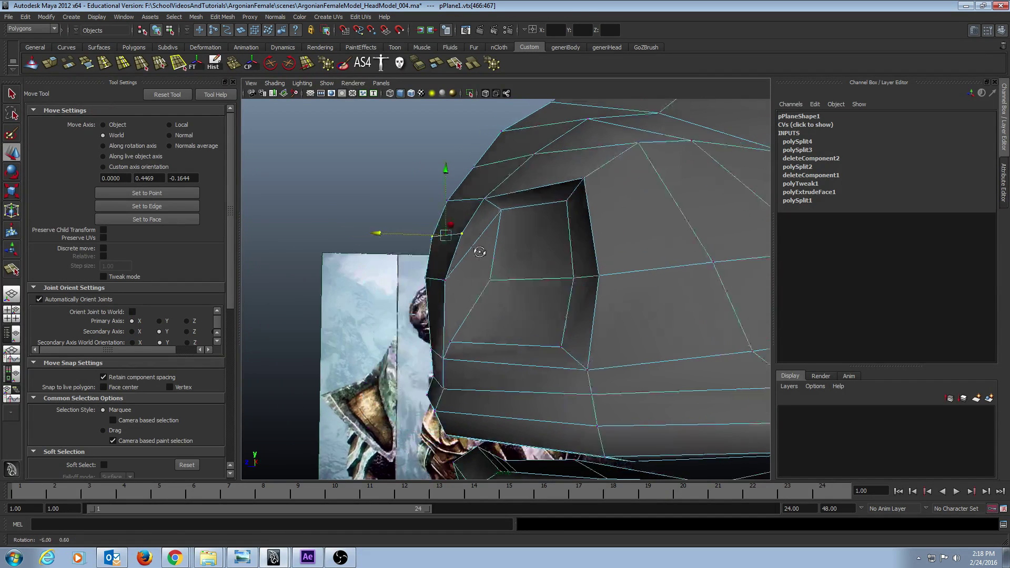
alt+drag(479, 252, 491, 267)
- Examine the face loops running across the nostril's front wall, rear wall and the snout ahead of it
right_drag(491, 282, 495, 296)
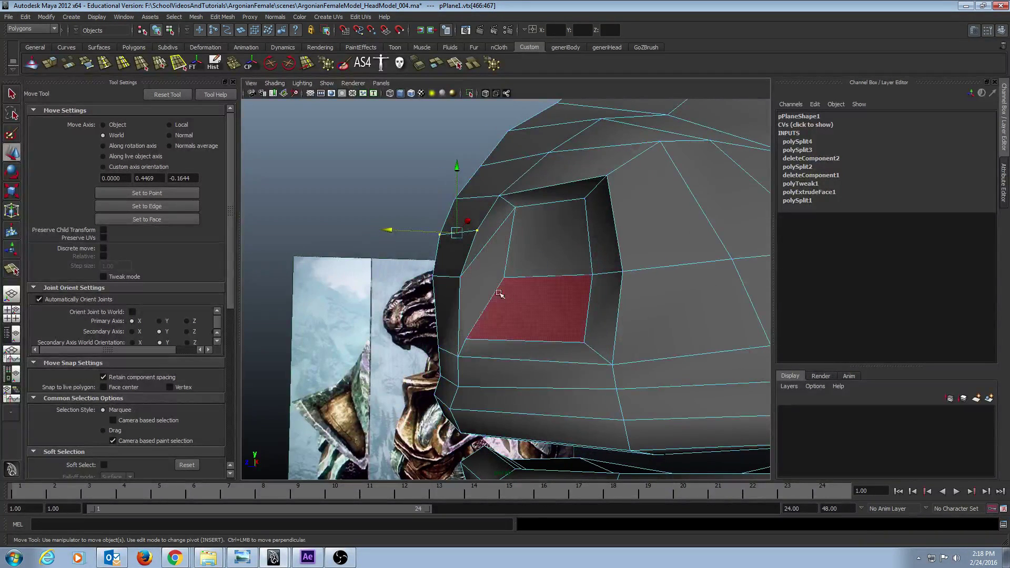
click(490, 275)
shift+double_click(496, 224)
alt+drag(530, 259, 550, 274)
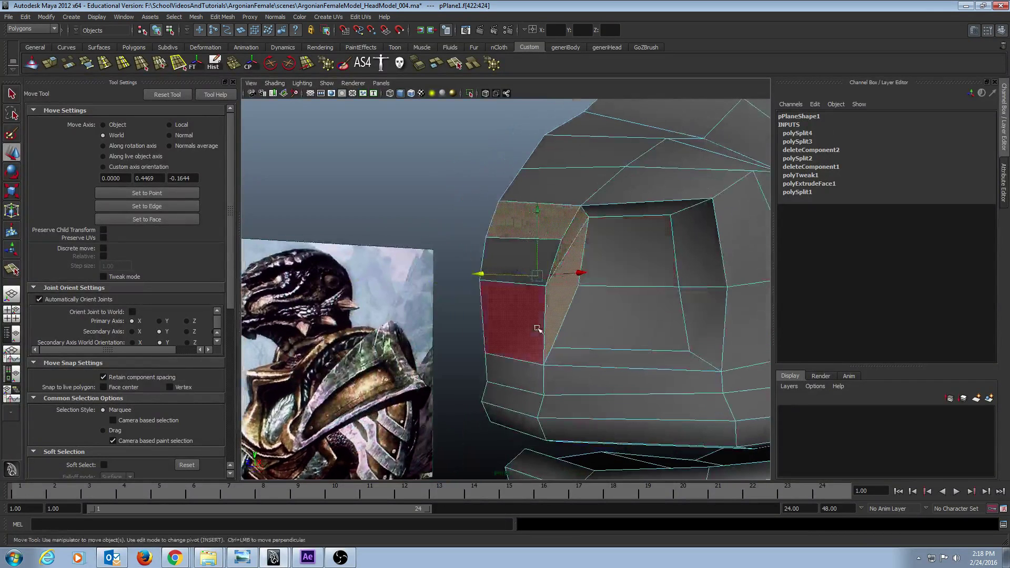
click(709, 281)
shift+double_click(706, 299)
alt+drag(682, 289, 658, 295)
click(575, 281)
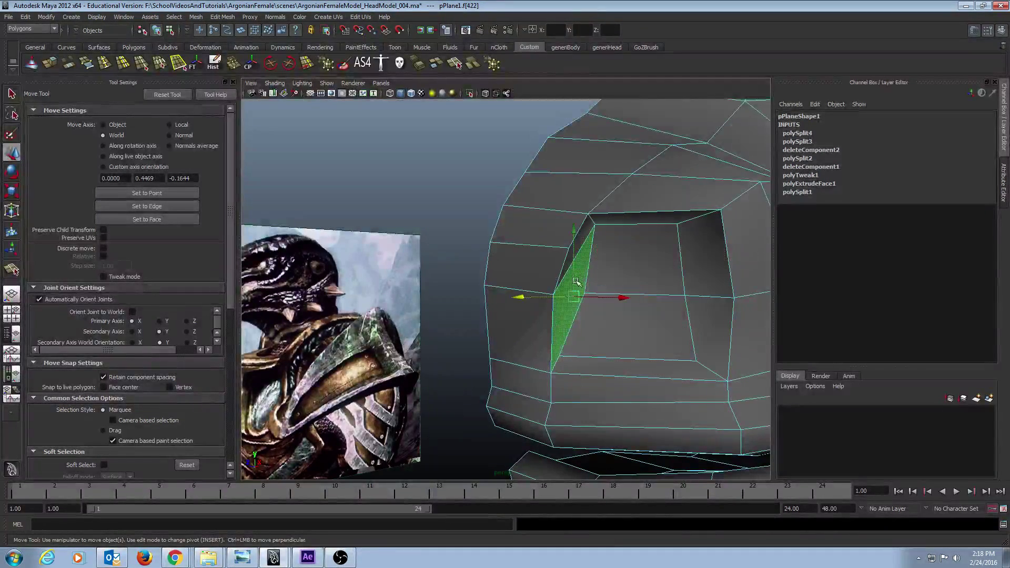
shift+double_click(576, 240)
- Raise the vertices at the middle of the nostril's front rim slightly
alt+drag(633, 267, 543, 285)
alt+drag(589, 322, 443, 276)
click(476, 275)
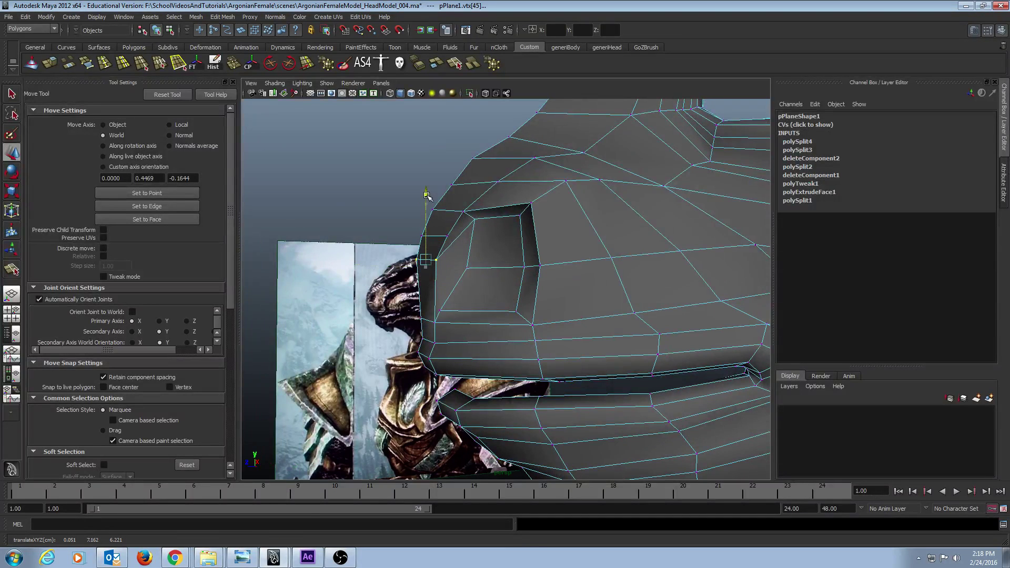
- Move the vertex pair on the nostril's upper front rim slightly forward and up
drag(403, 224, 452, 243)
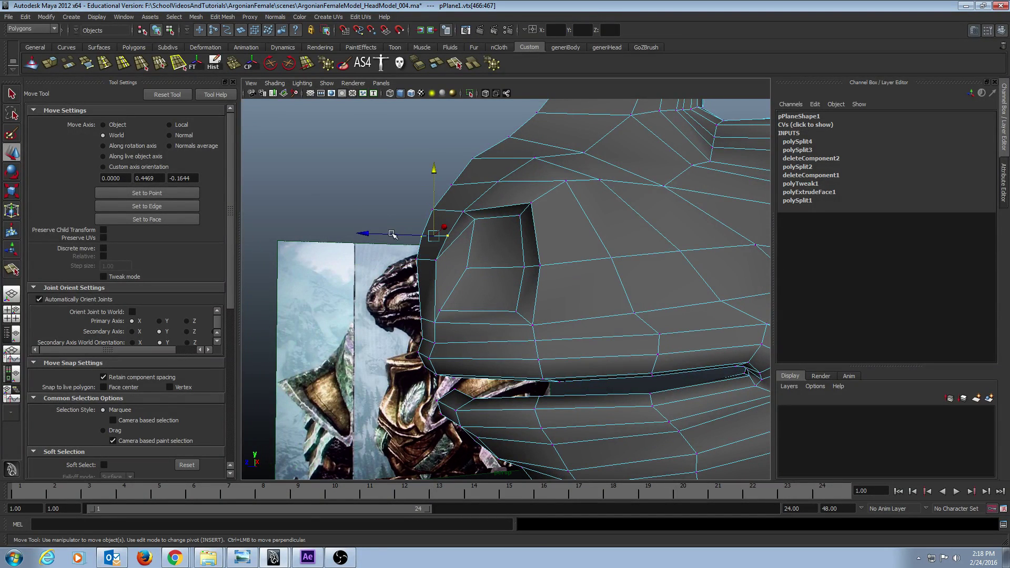
drag(372, 234, 367, 233)
alt+drag(427, 258, 346, 238)
drag(412, 174, 410, 167)
- Try to extrude the two inner nostril faces deeper into the snout, and undo the extrusion
alt+drag(471, 197, 271, 182)
key(q)
key(w)
click(571, 266)
click(570, 253)
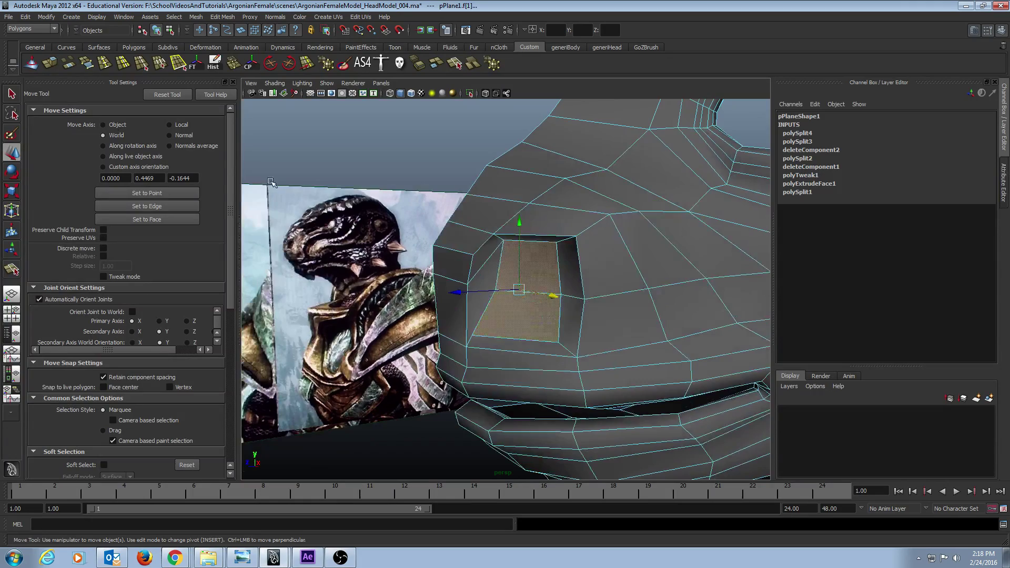
click(50, 63)
alt+drag(400, 168, 674, 186)
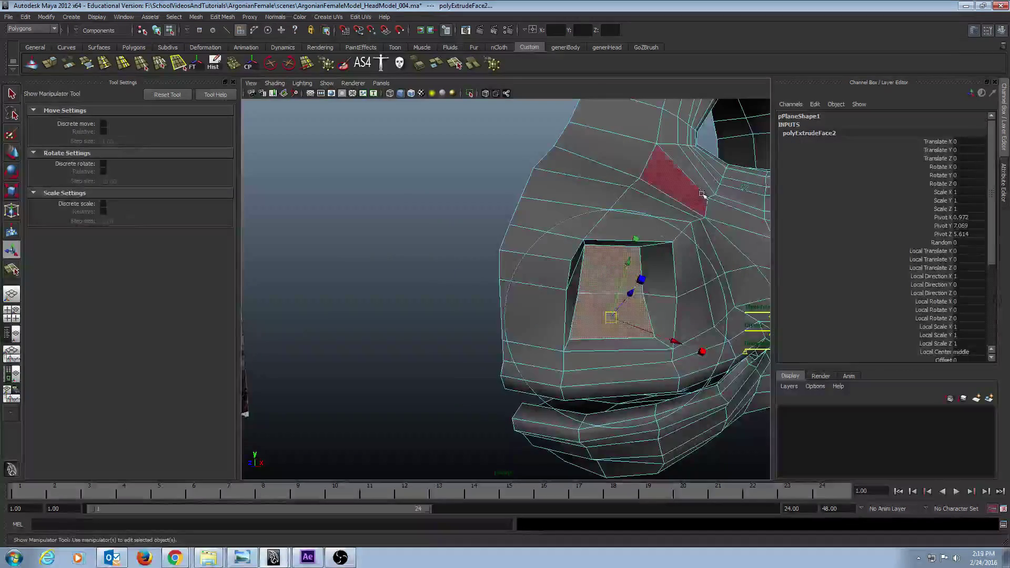
alt+drag(743, 194, 583, 247)
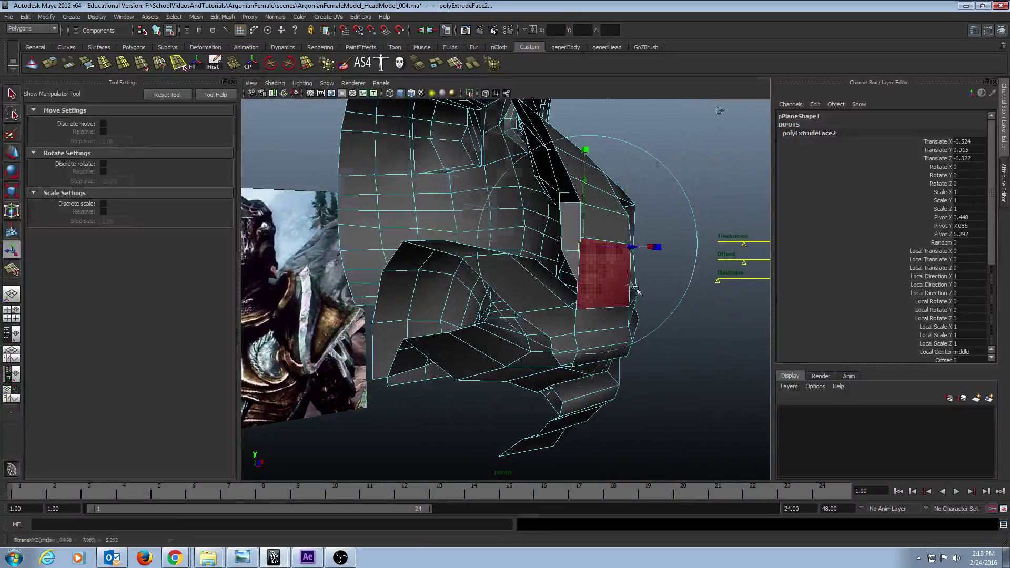
alt+drag(636, 289, 548, 287)
alt+middle_drag(548, 286, 578, 307)
alt+drag(578, 307, 443, 354)
key(q)
alt+drag(441, 269, 471, 221)
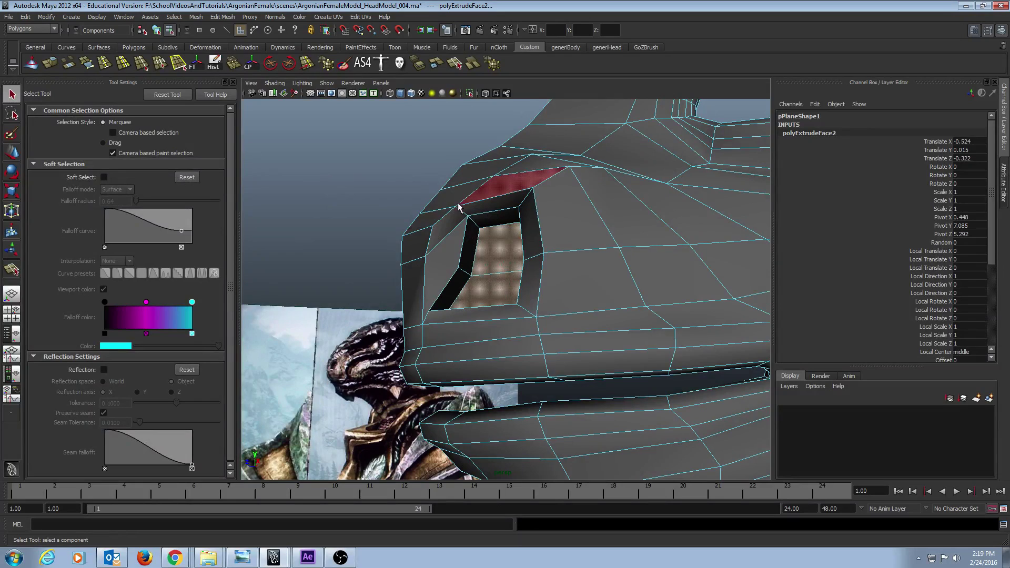
key(ctrl+z)
- Reposition the upper inner nostril face and lower it slightly within the recess
alt+drag(498, 244, 653, 296)
key(F8)
click(555, 283)
key(w)
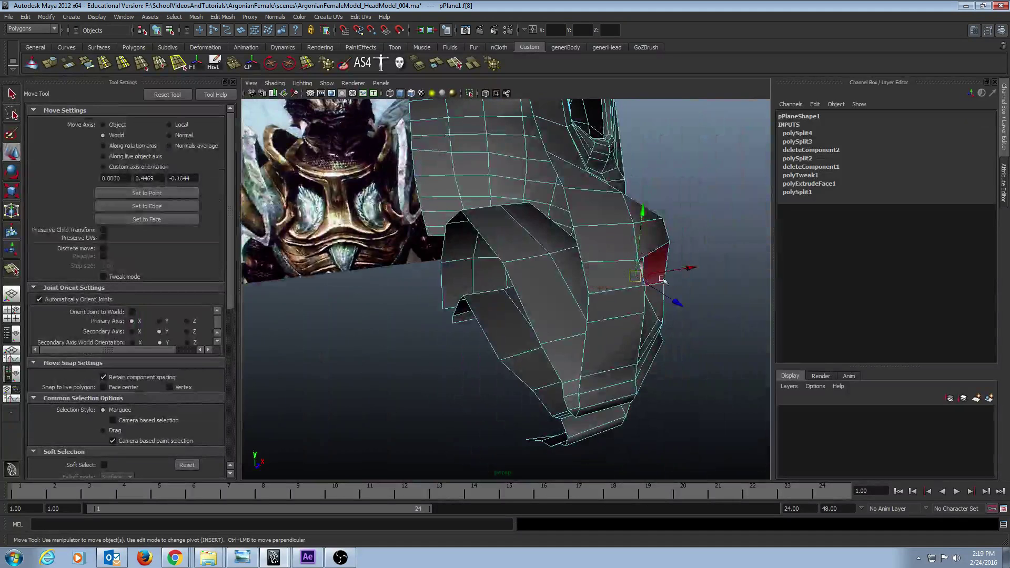
key(f)
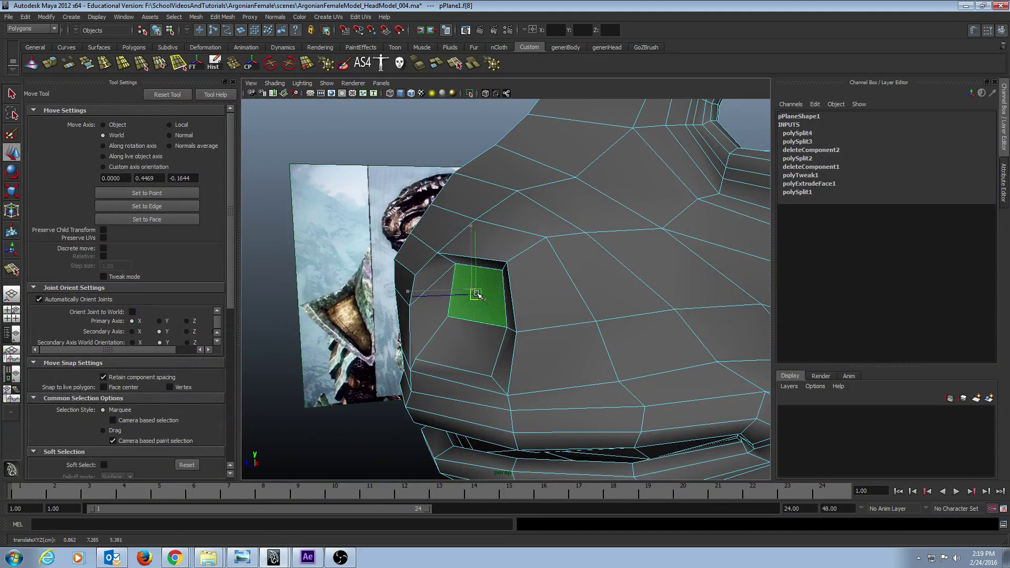
alt+drag(459, 342, 466, 313)
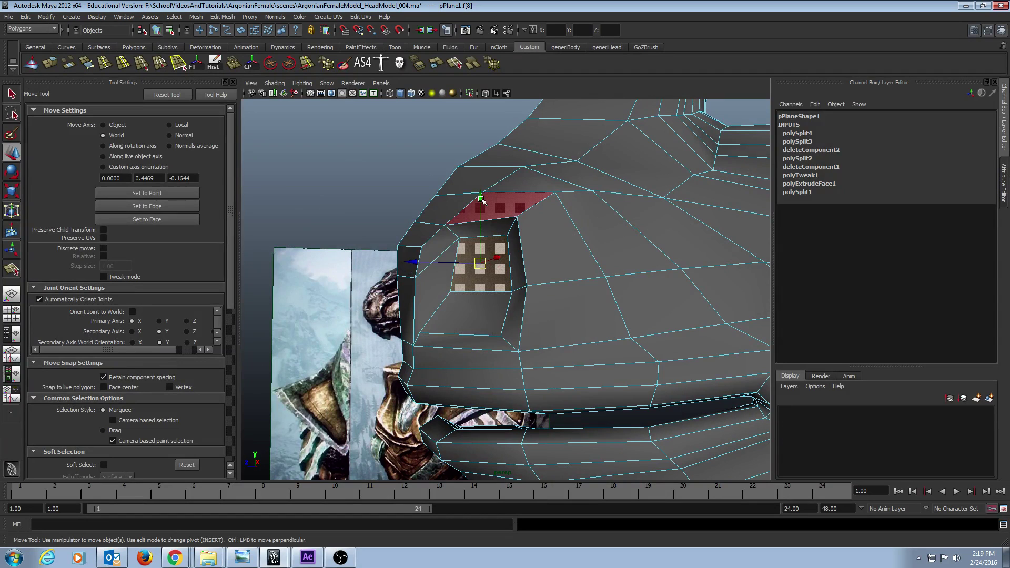
drag(480, 198, 481, 210)
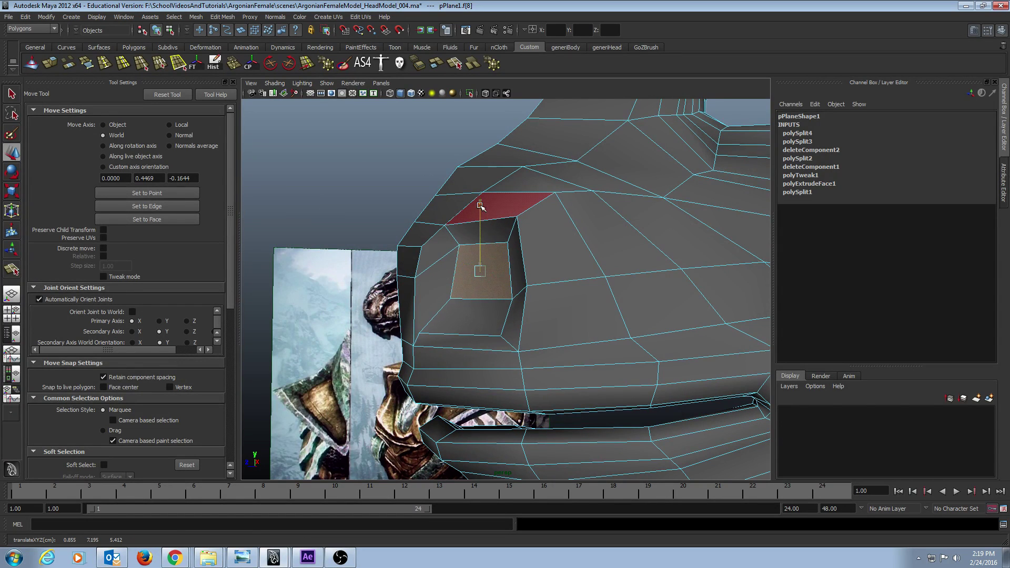
- Return to object mode and reselect the whole head mesh to review its overall shape
alt+drag(480, 215, 517, 317)
key(e)
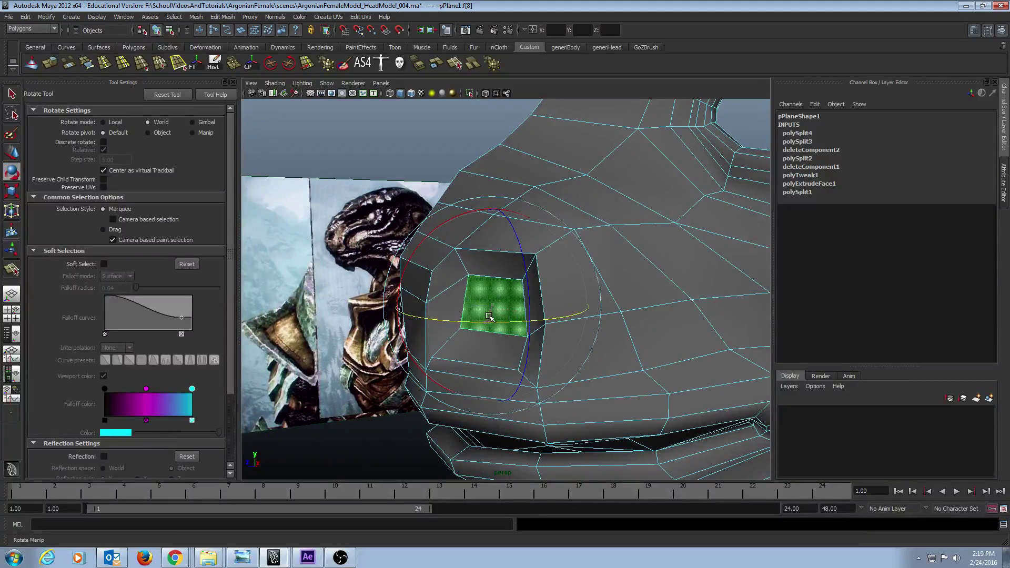
key(q)
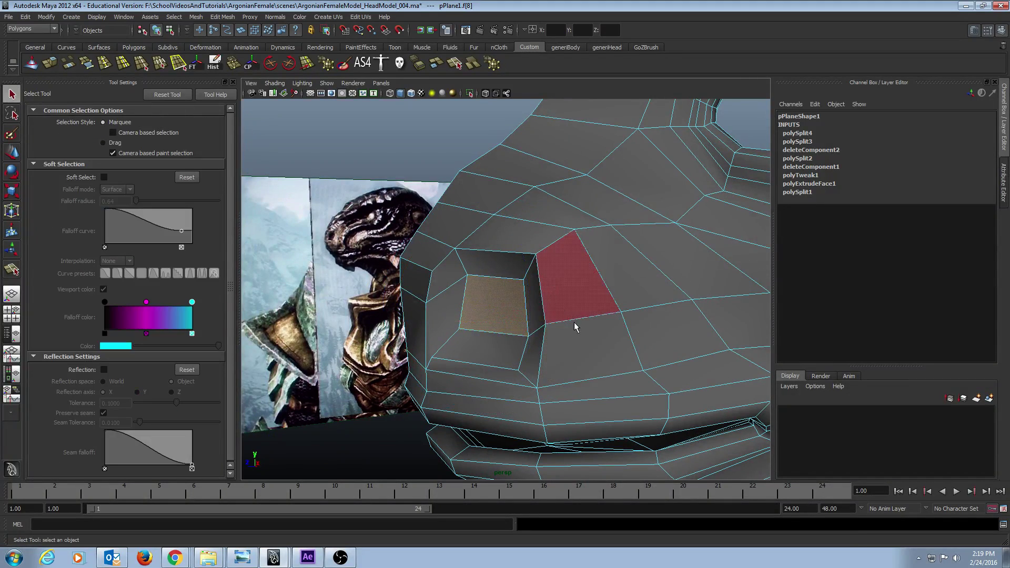
alt+drag(579, 327, 538, 327)
click(445, 226)
click(569, 271)
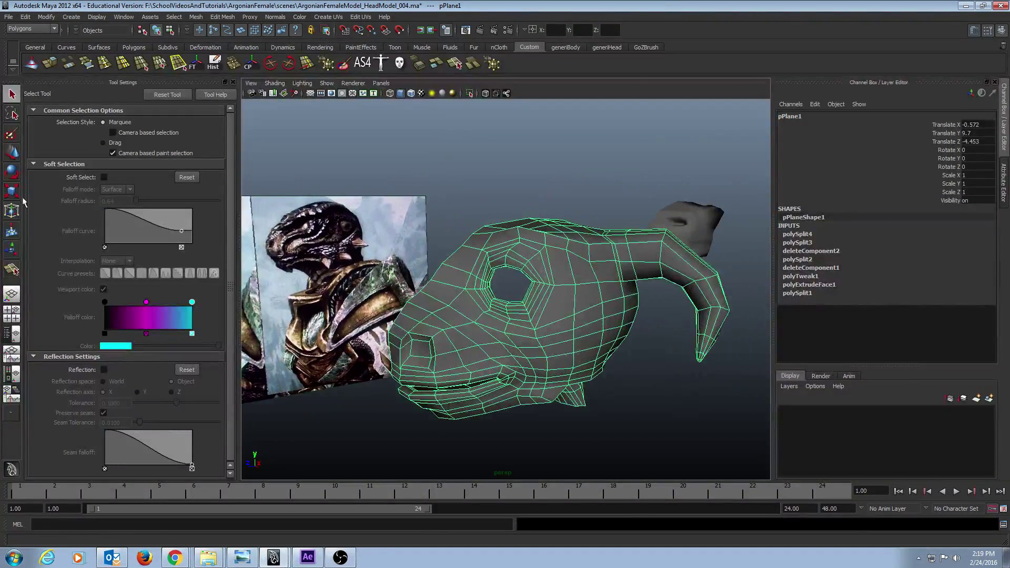
- Try to duplicate the edge loop around the base of the horn, and undo it
alt+drag(475, 278, 454, 280)
alt+right_drag(454, 281, 642, 277)
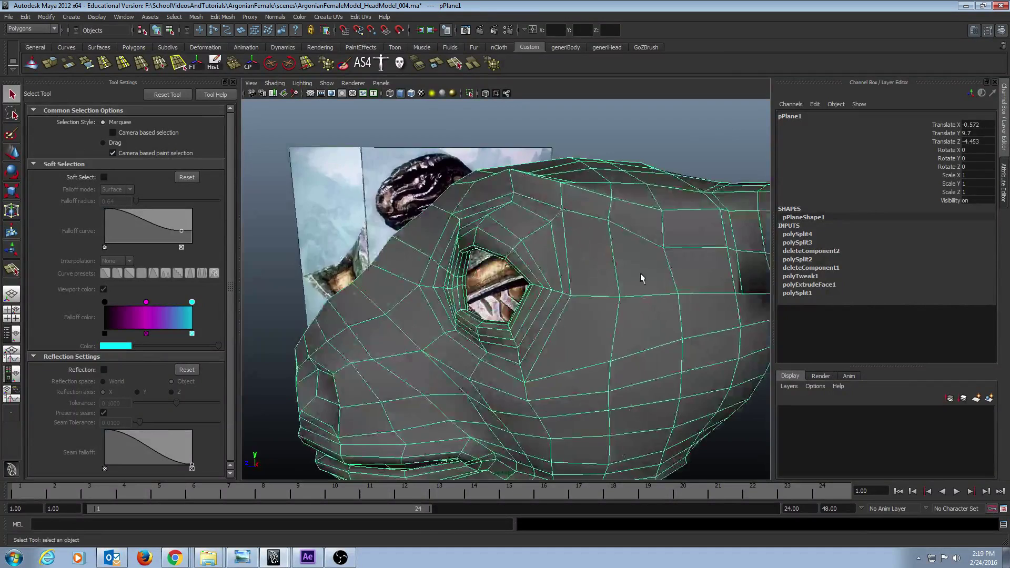
alt+middle_drag(642, 278, 431, 286)
alt+drag(431, 287, 456, 284)
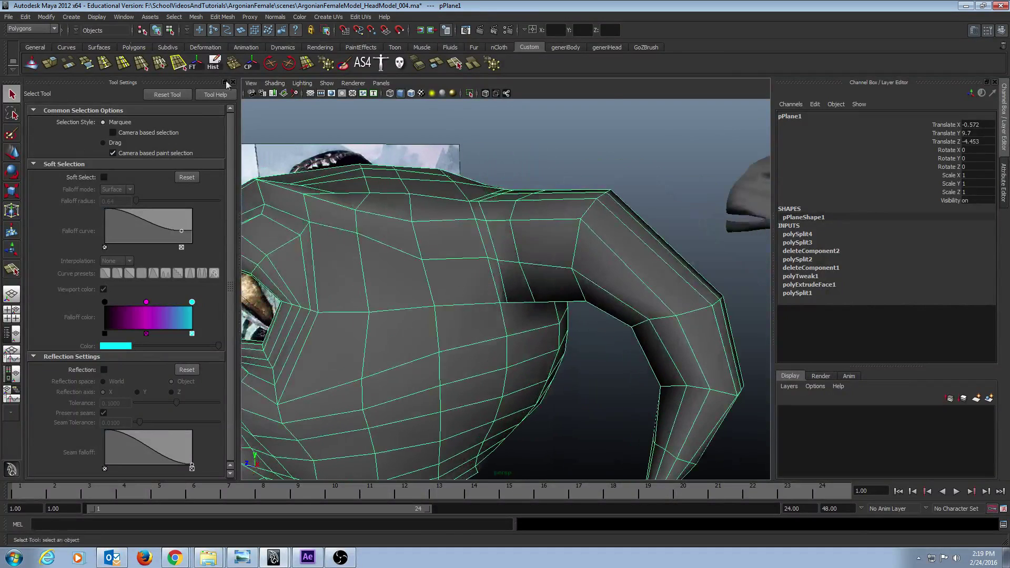
click(124, 64)
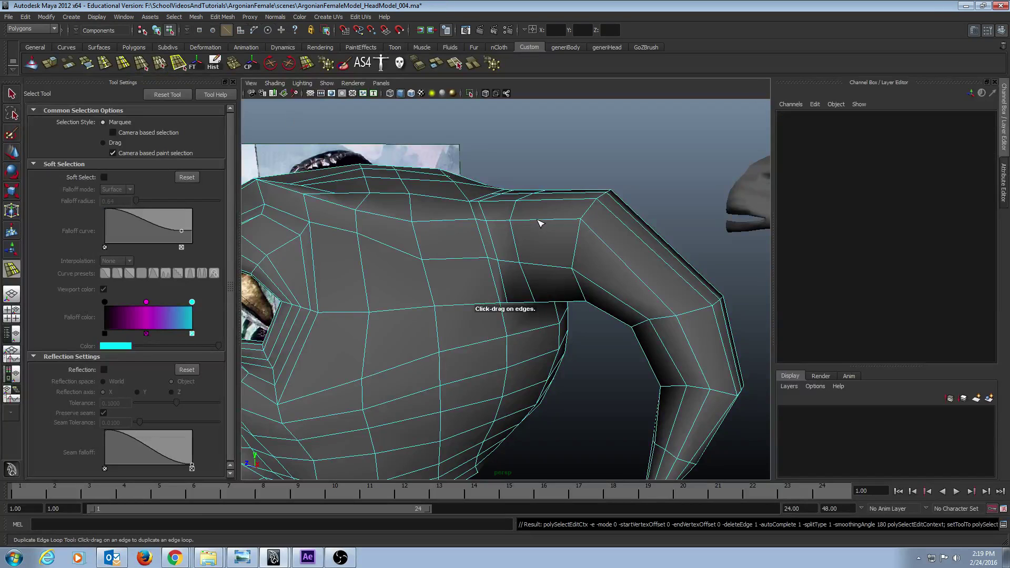
alt+drag(515, 240, 535, 243)
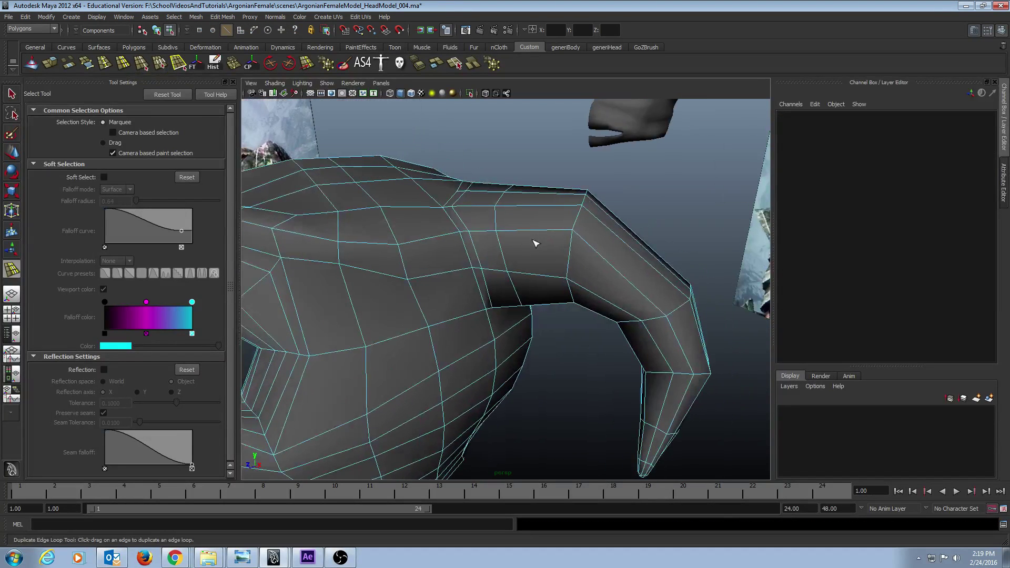
click(502, 246)
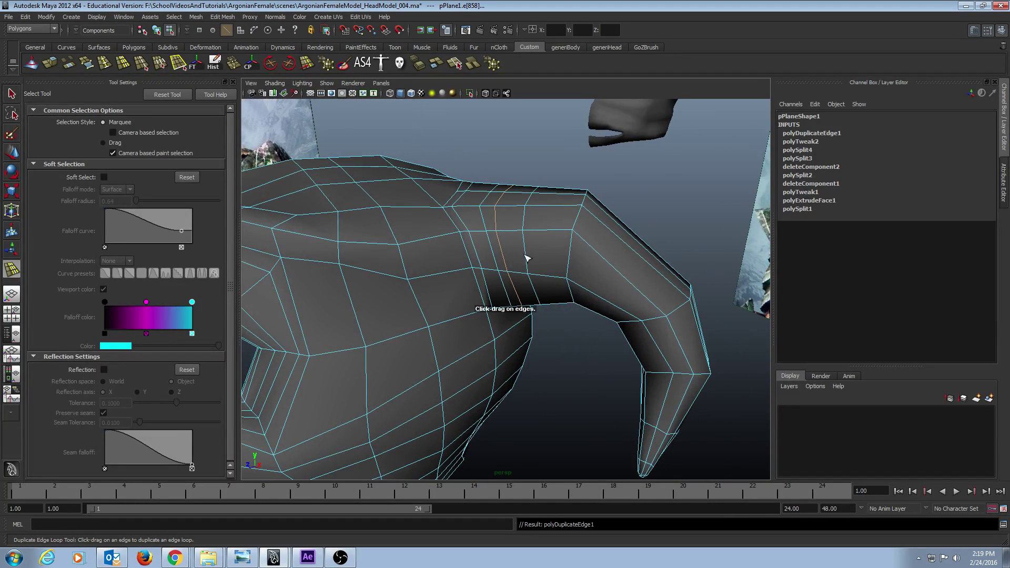
key(ctrl+z)
key(q)
key(F8)
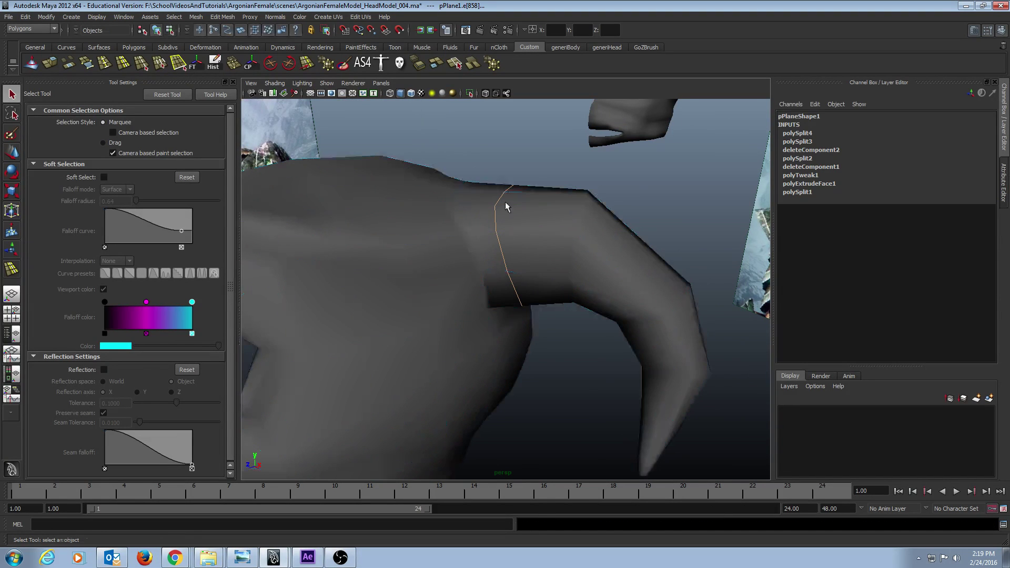
- Slide the edge loop on the horn toward the head so it sits close to the loops at the horn's base
click(557, 252)
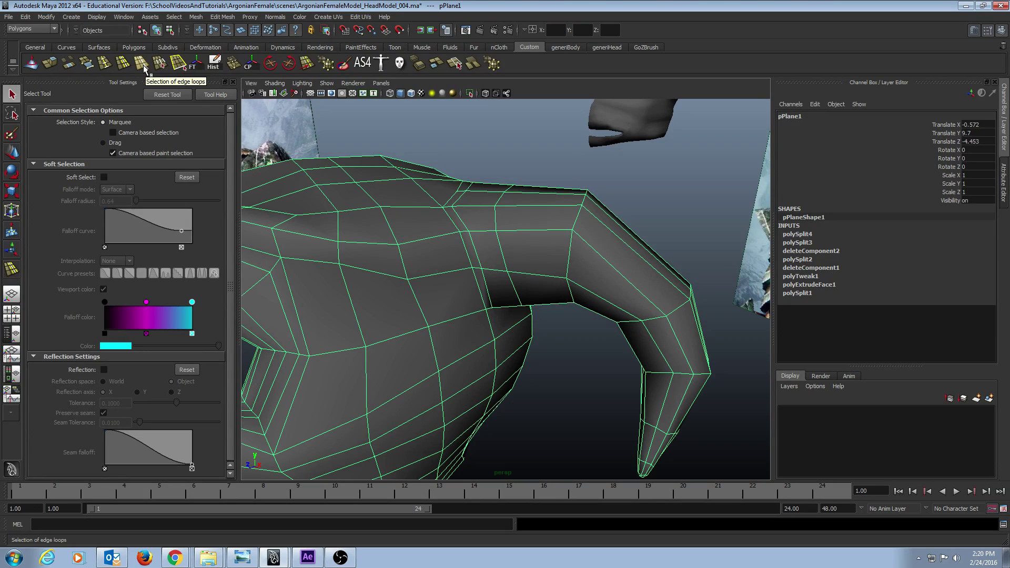
click(306, 63)
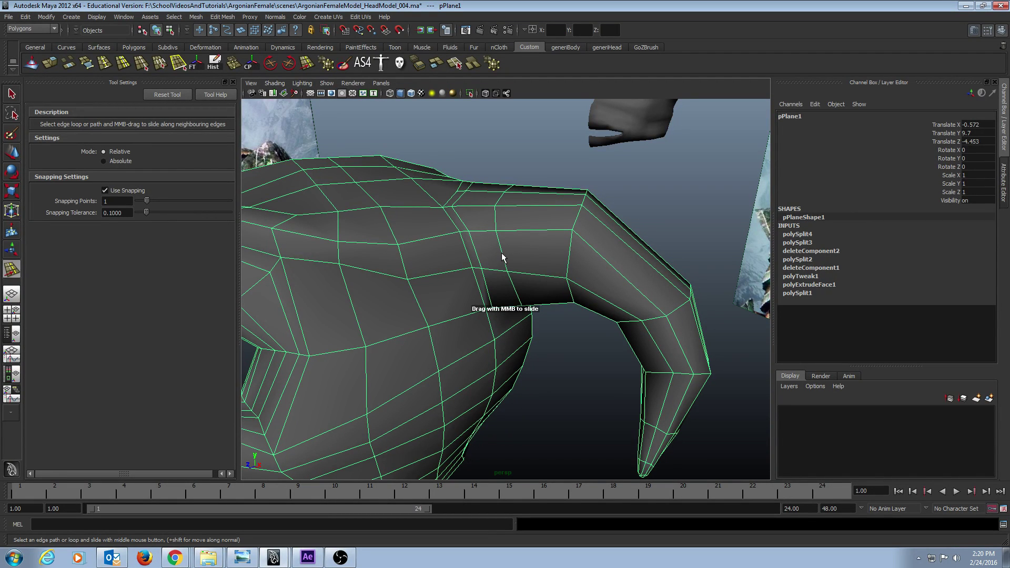
key(q)
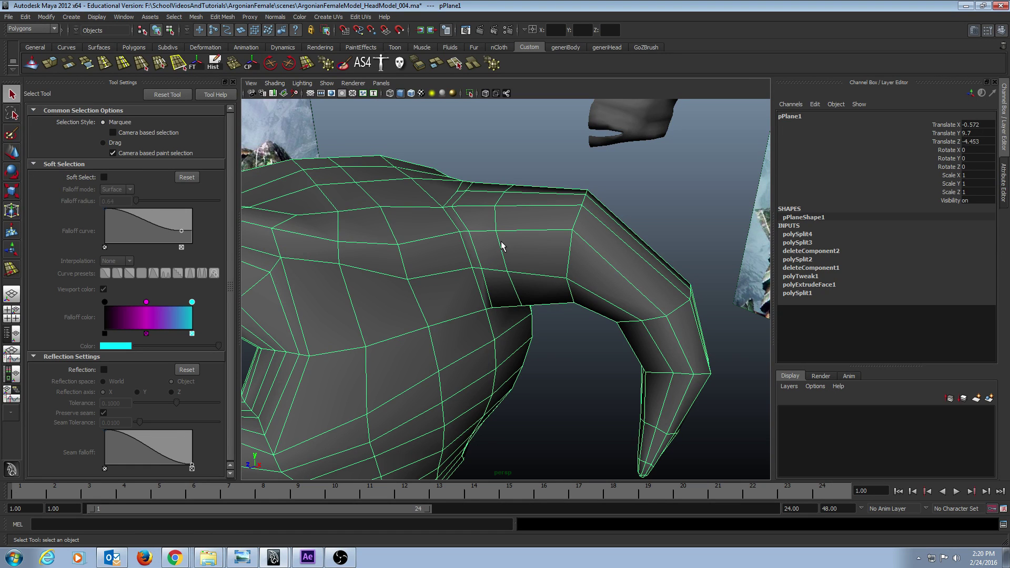
key(F10)
click(501, 244)
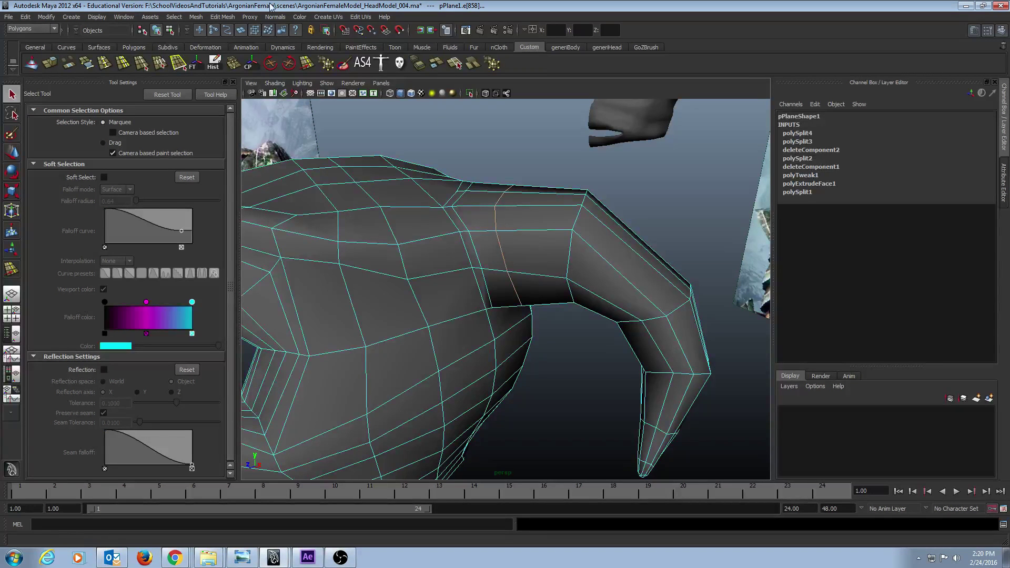
click(307, 63)
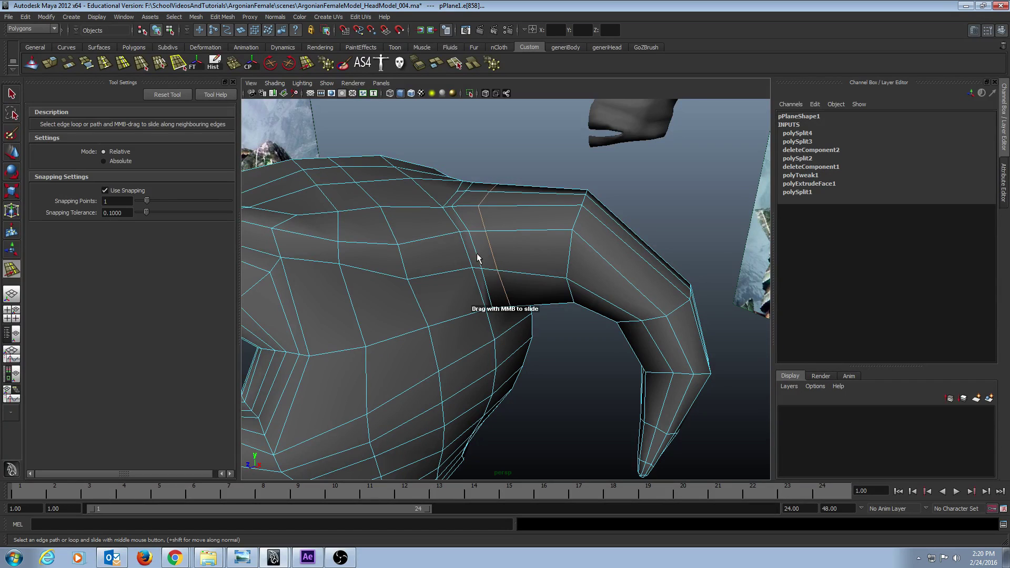
middle_drag(477, 254, 499, 236)
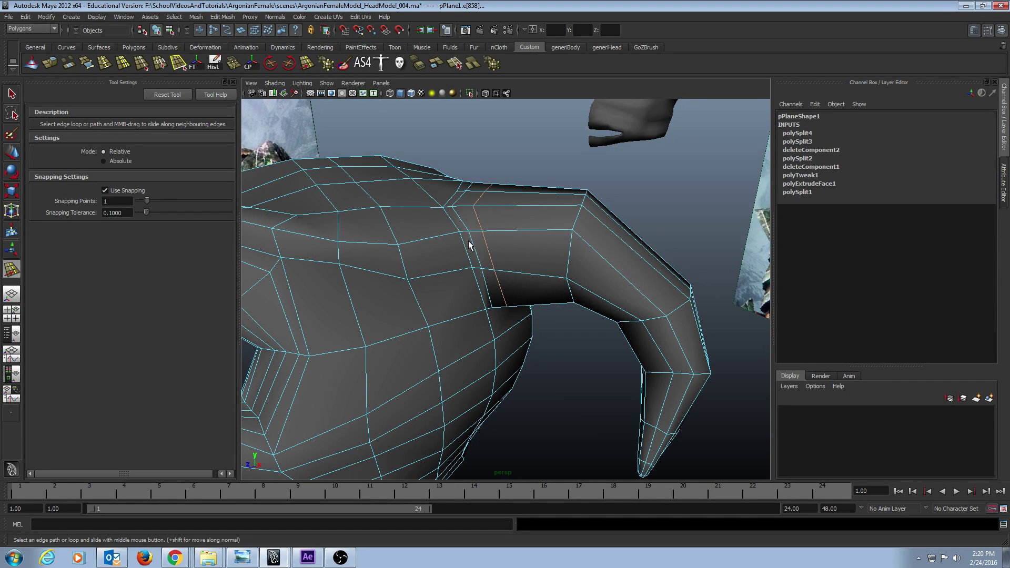
alt+drag(466, 246, 526, 229)
alt+drag(444, 177, 477, 192)
key(q)
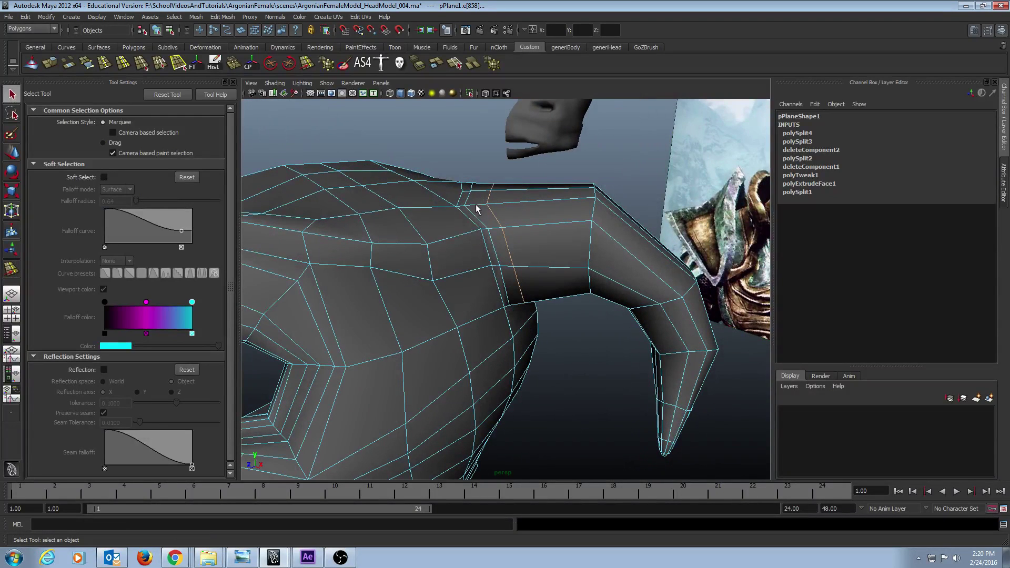
- Select faces around the horn's base and inspect the loop spacing from several angles
click(478, 203)
shift+double_click(482, 215)
alt+drag(539, 239, 390, 236)
key(r)
mouse_move(480, 233)
alt+mouse_down()
mouse_move(511, 228)
mouse_move(463, 245)
mouse_move(443, 176)
mouse_move(407, 211)
mouse_move(483, 223)
mouse_move(468, 241)
alt+mouse_up()
key(w)
key(q)
click(483, 223)
alt+right_drag(510, 248, 424, 244)
alt+drag(425, 244, 436, 239)
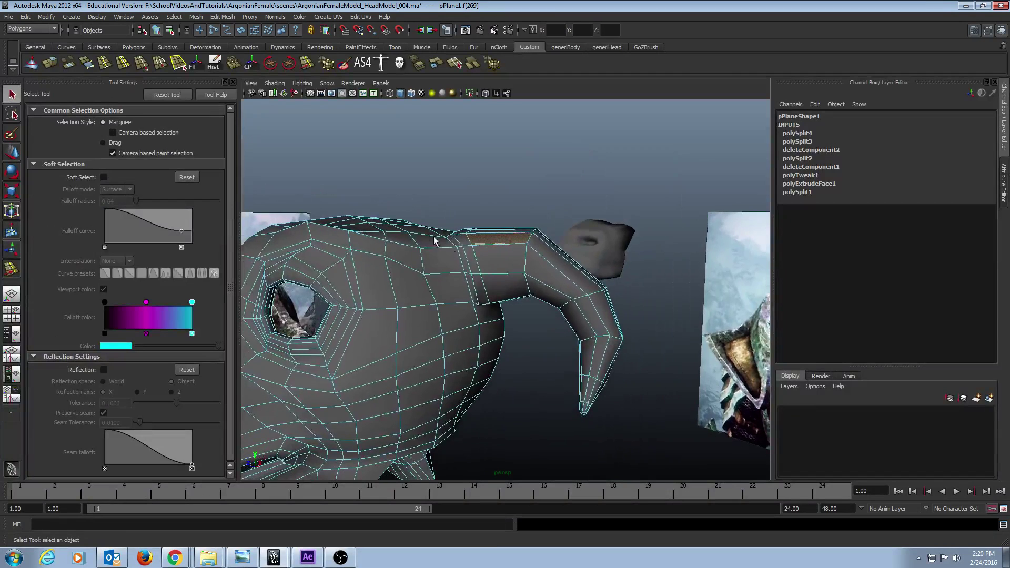
alt+right_drag(435, 239, 624, 261)
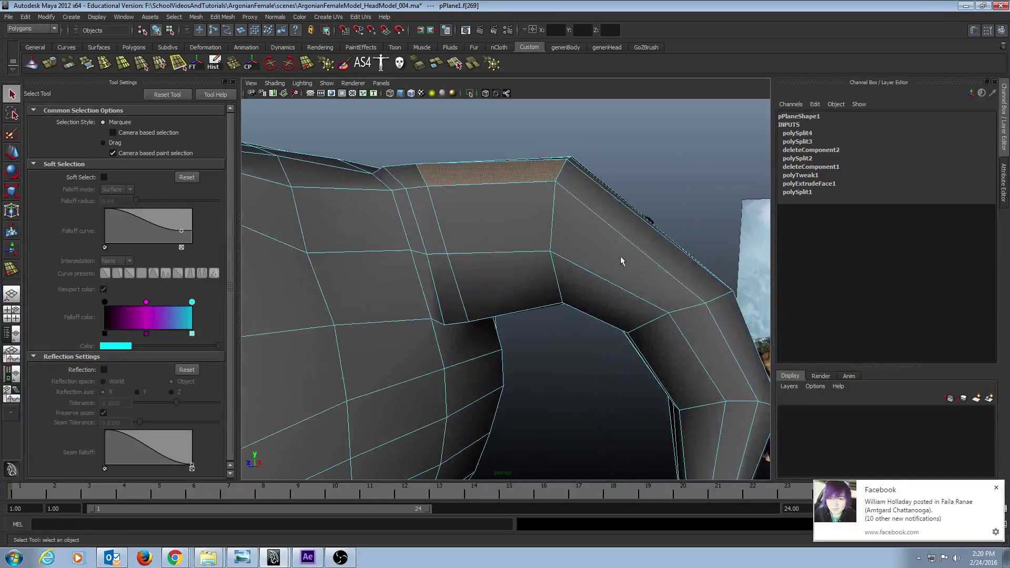
- Reselect the moved edge loop near the horn's base and fine-tune its position with the Slide Edge Tool
key(F10)
click(441, 233)
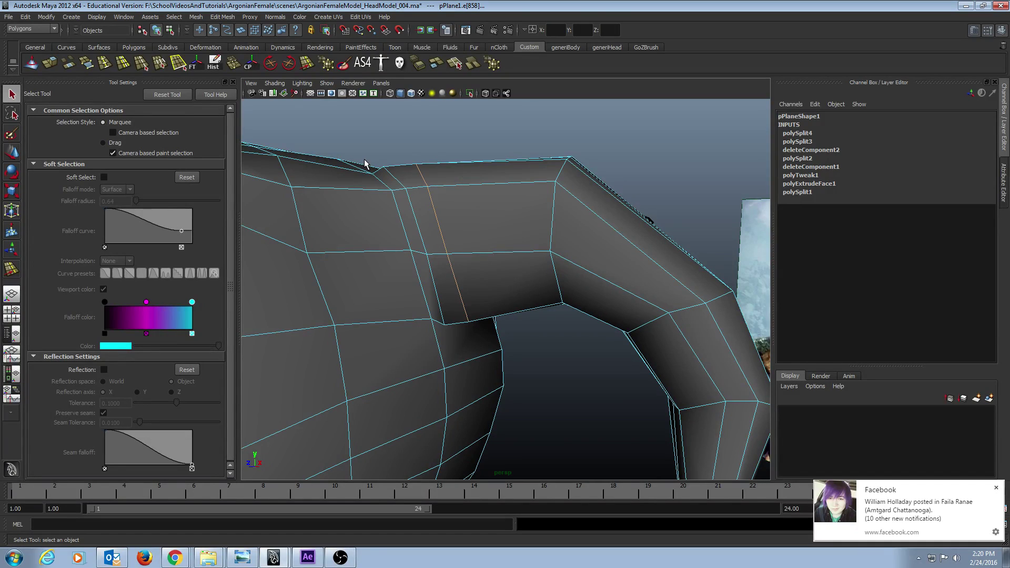
click(996, 489)
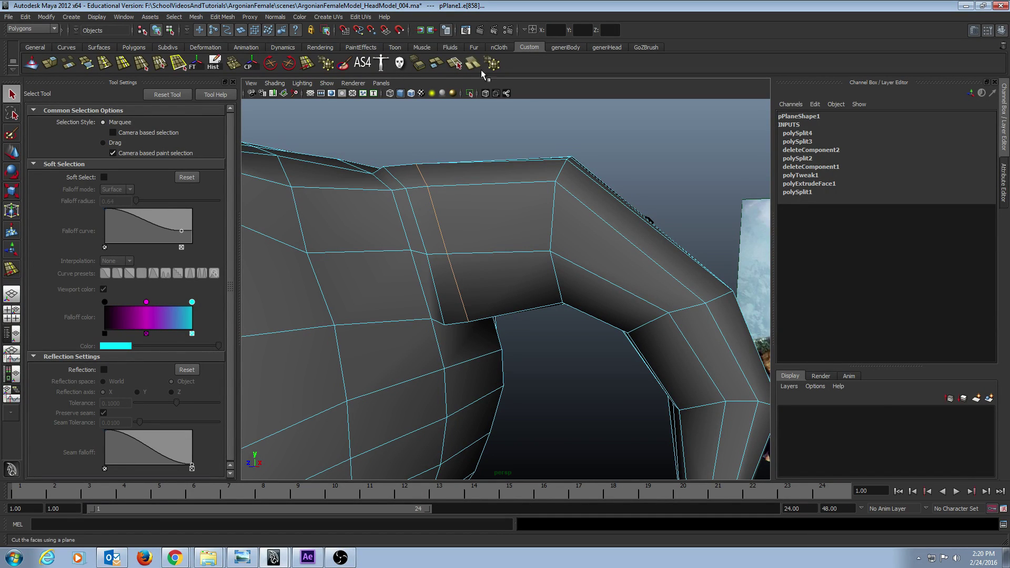
click(306, 64)
mouse_move(441, 211)
middle_down()
mouse_move(455, 220)
mouse_move(447, 216)
middle_up()
alt+drag(466, 206, 530, 220)
key(r)
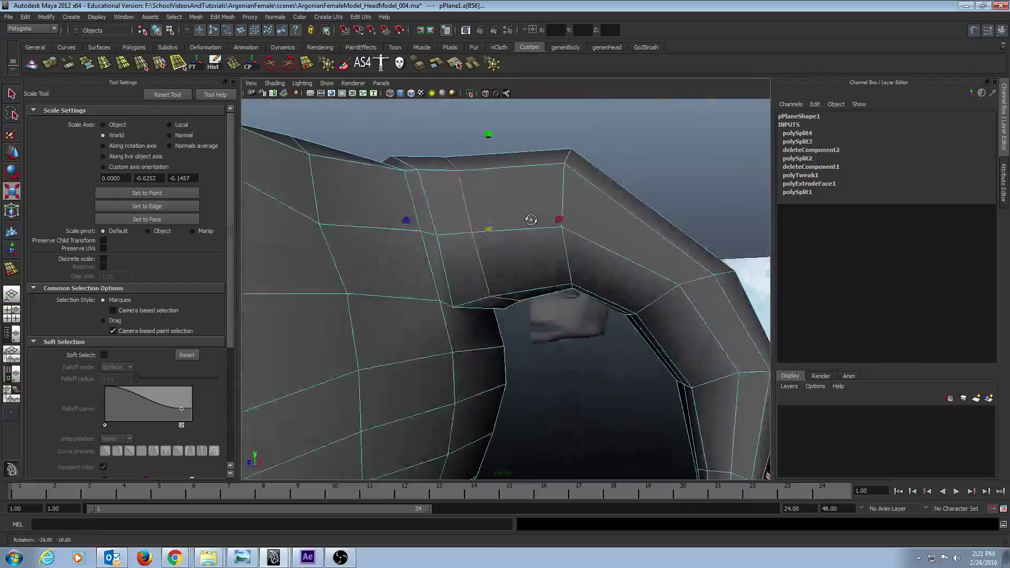
- Return to object mode and examine the whole head mesh, including the eye and horn areas
alt+right_drag(530, 220, 424, 216)
alt+drag(424, 216, 431, 232)
alt+middle_drag(430, 232, 449, 196)
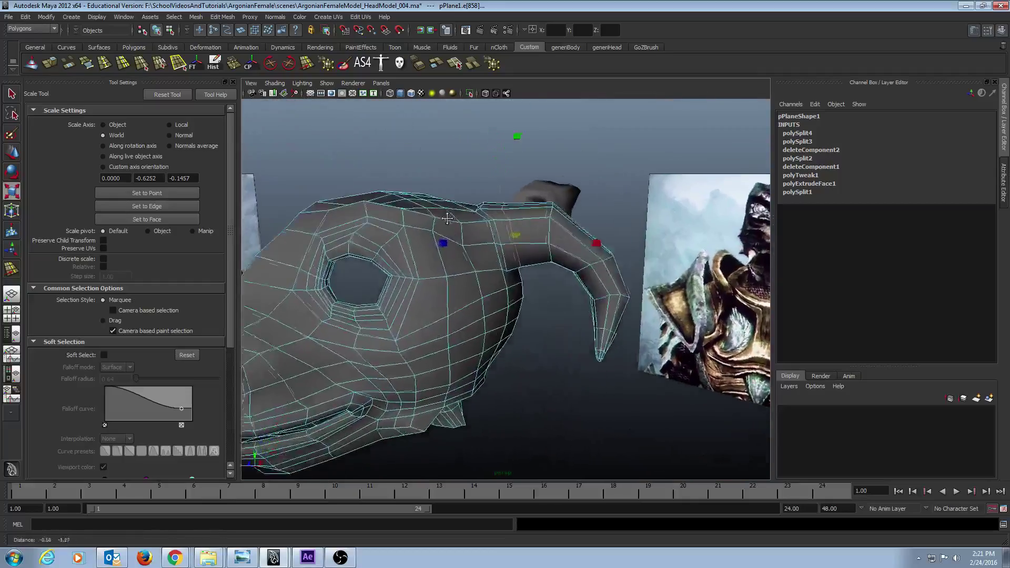
alt+drag(495, 209, 465, 197)
click(480, 236)
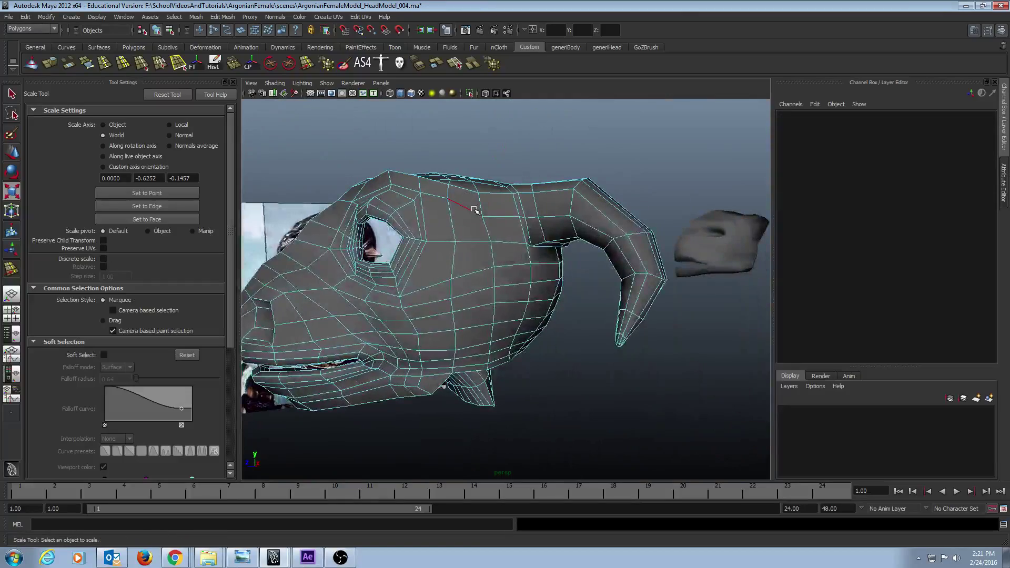
right_drag(490, 202, 524, 177)
alt+middle_drag(385, 205, 409, 206)
alt+drag(409, 205, 458, 215)
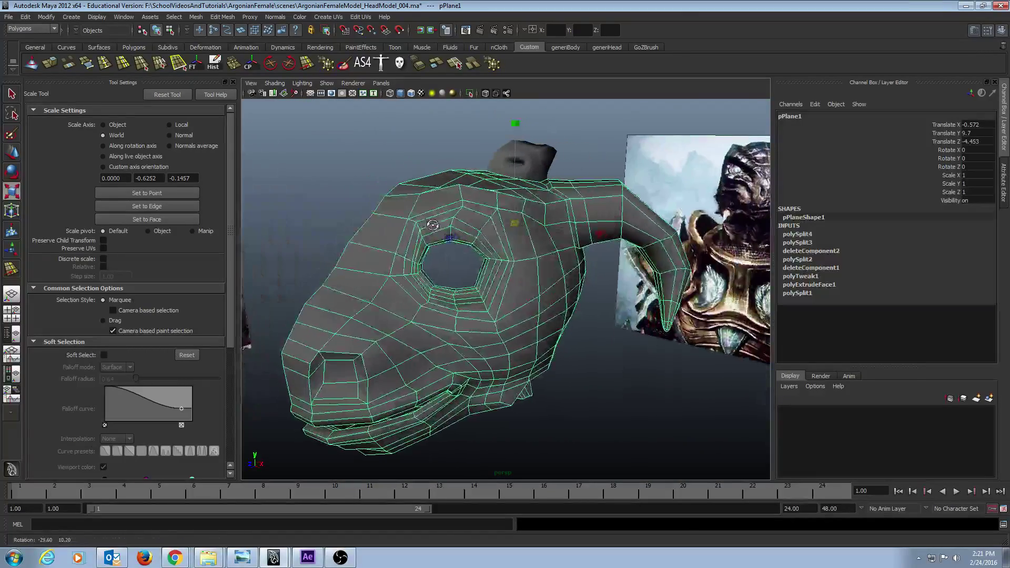
alt+middle_drag(458, 215, 410, 215)
- Select the upper front diagonal edge inside the nostril recess and look up the Spin Edge Forward and Spin Edge Backward commands
alt+drag(410, 216, 356, 244)
alt+right_drag(356, 245, 384, 248)
alt+middle_drag(384, 248, 486, 230)
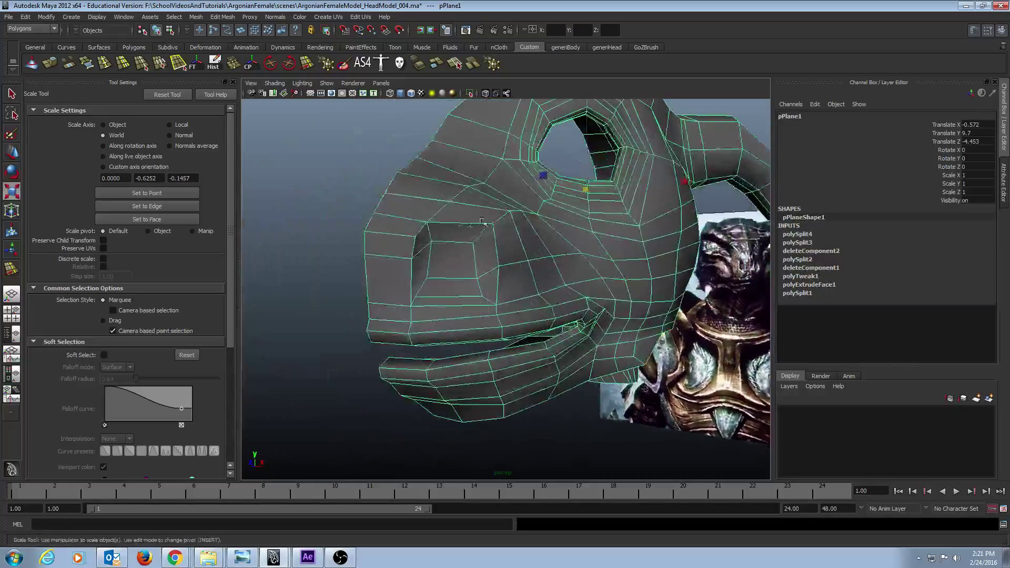
alt+drag(486, 230, 389, 240)
alt+right_drag(389, 240, 444, 223)
click(447, 236)
alt+drag(510, 235, 464, 249)
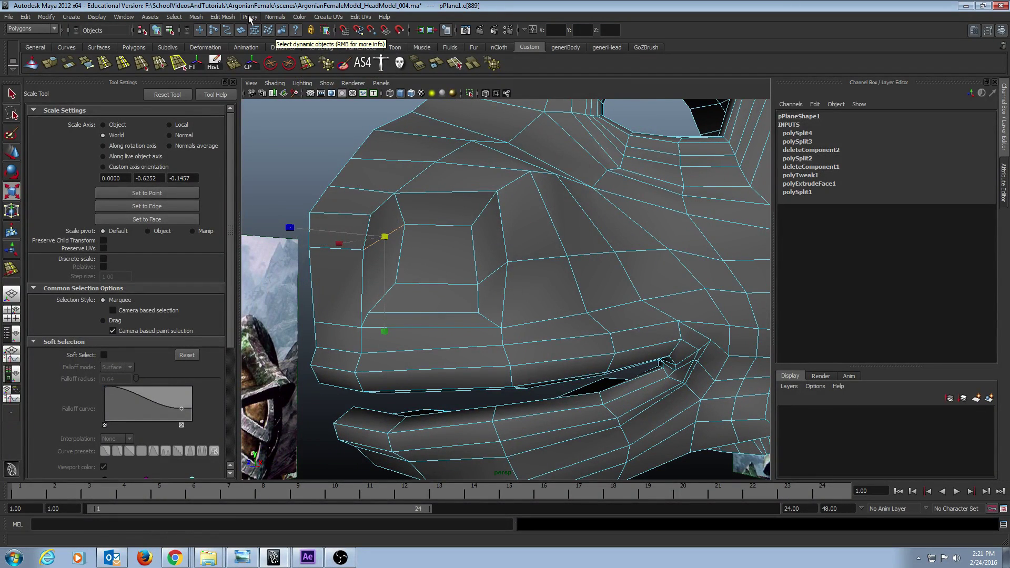
click(217, 17)
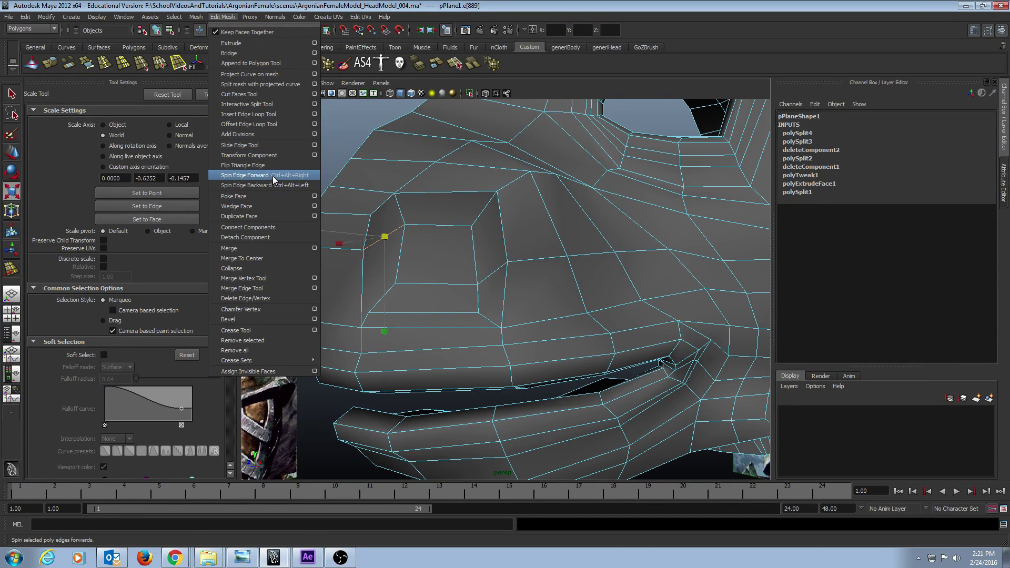
click(223, 17)
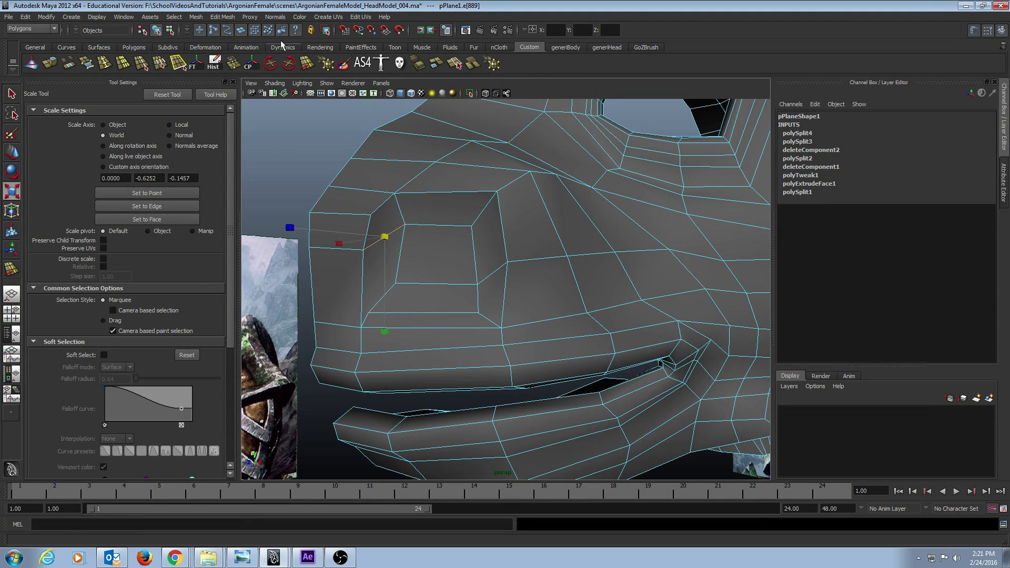
click(196, 18)
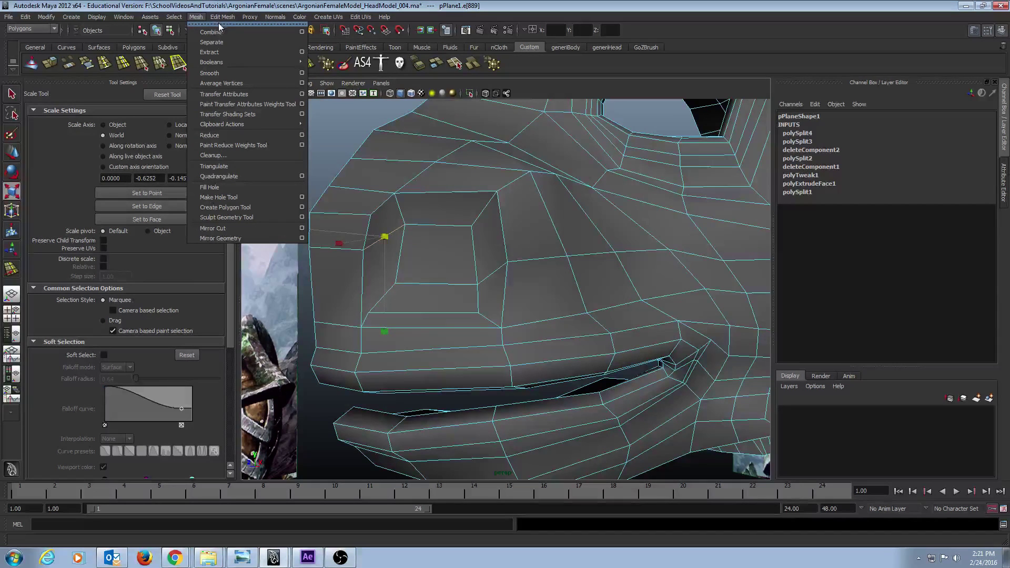
mouse_move(219, 20)
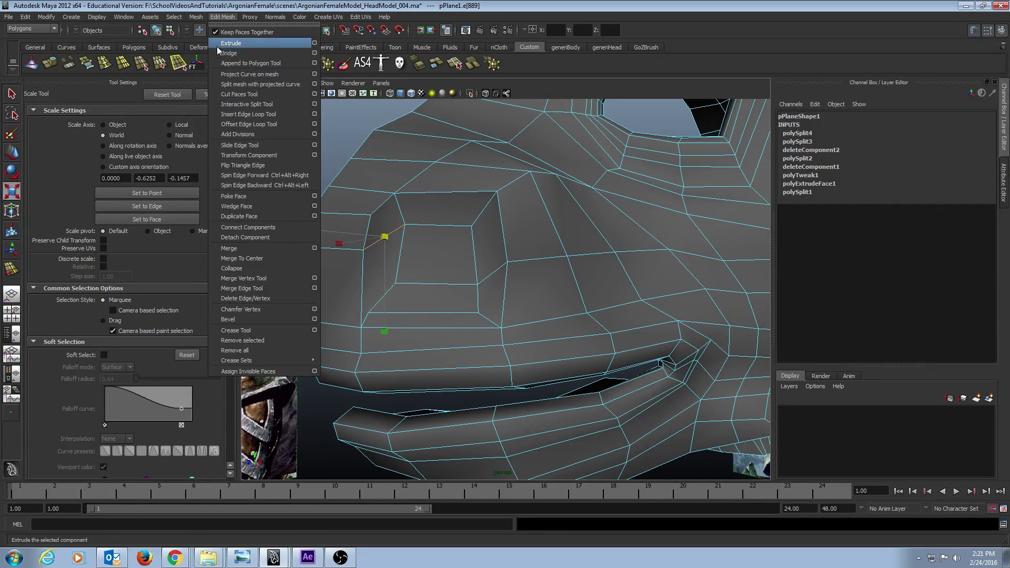
click(222, 17)
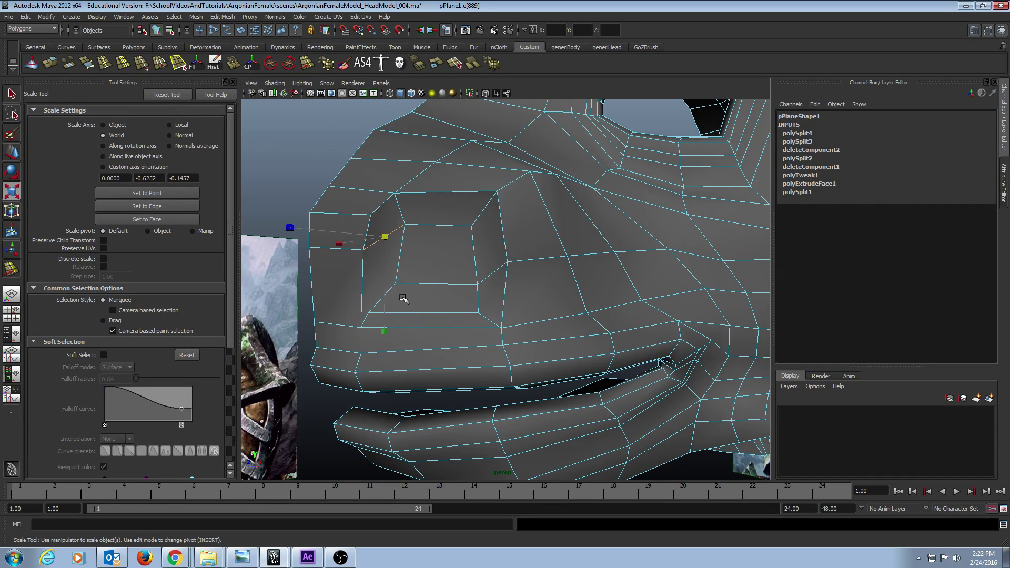
key(q)
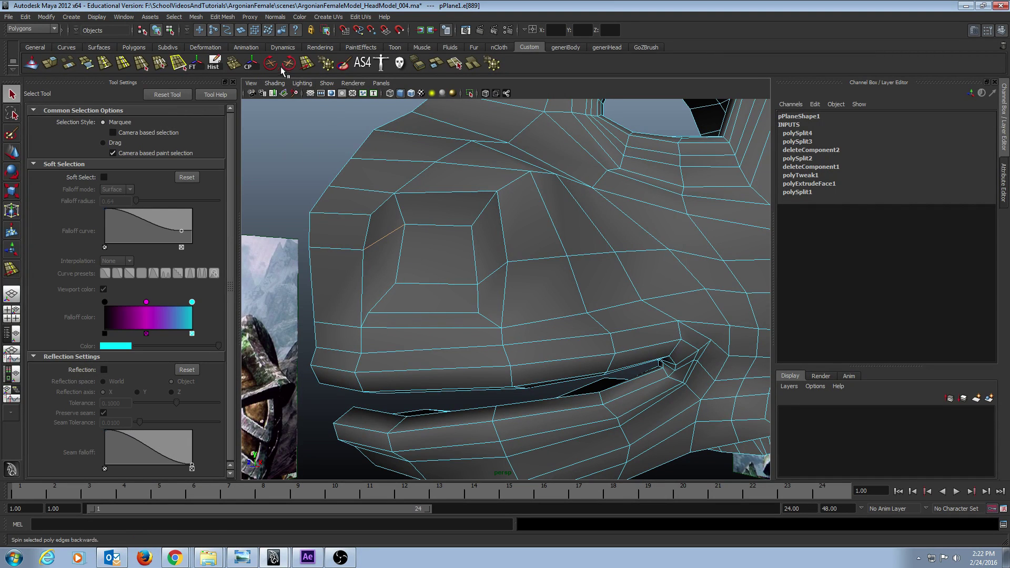
- Spin the selected nostril edge forward three times, to an offset of 3
click(272, 64)
click(272, 64)
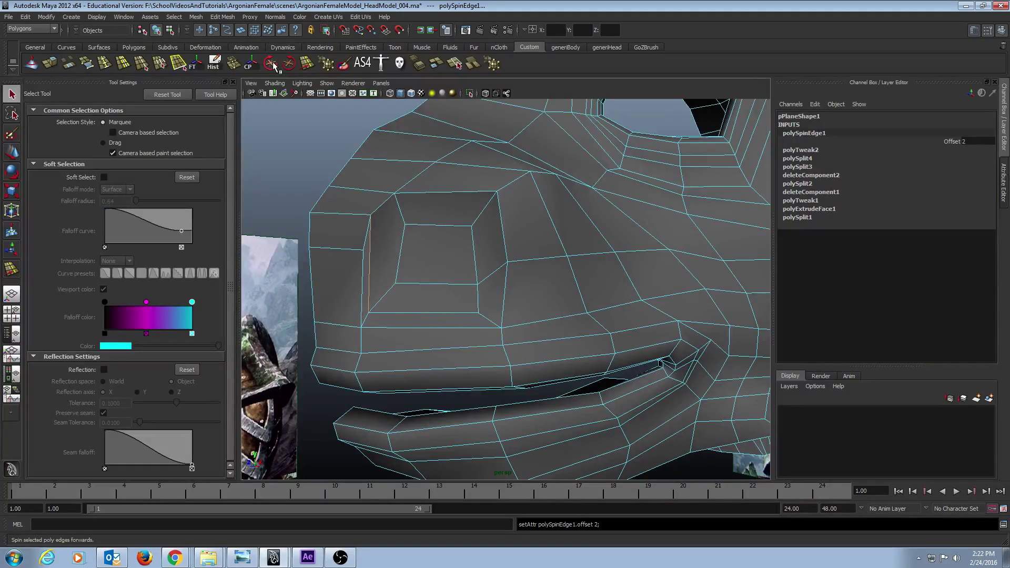
click(272, 64)
alt+drag(465, 244, 465, 245)
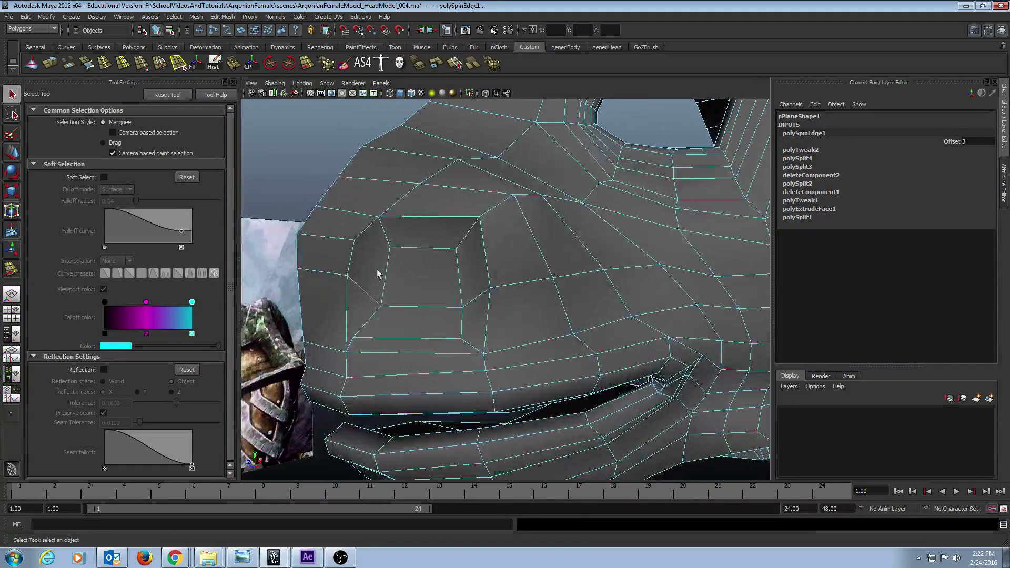
alt+drag(386, 306, 352, 265)
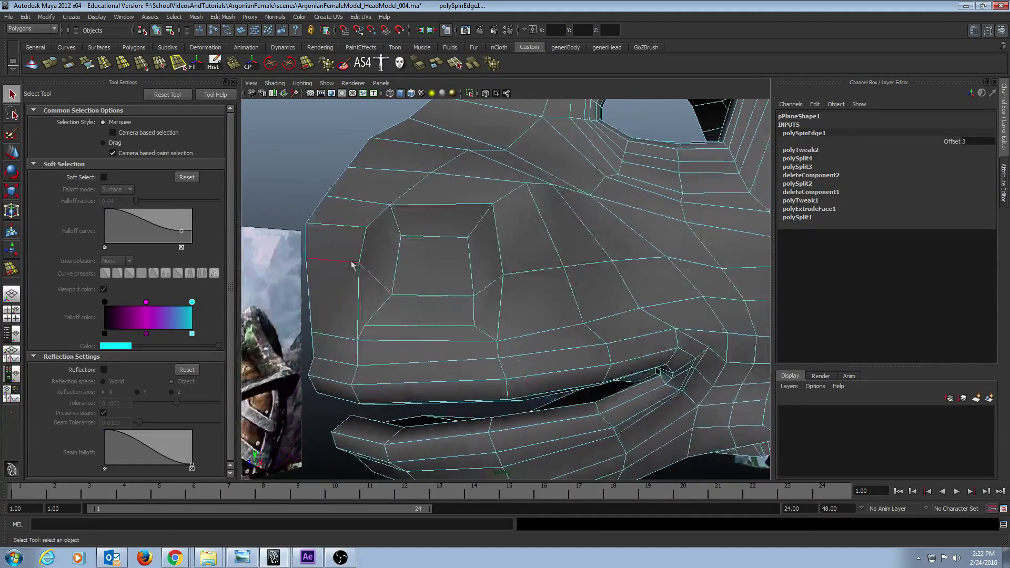
- Spin the same nostril edge backward three times, to an offset of 0
click(288, 64)
click(289, 64)
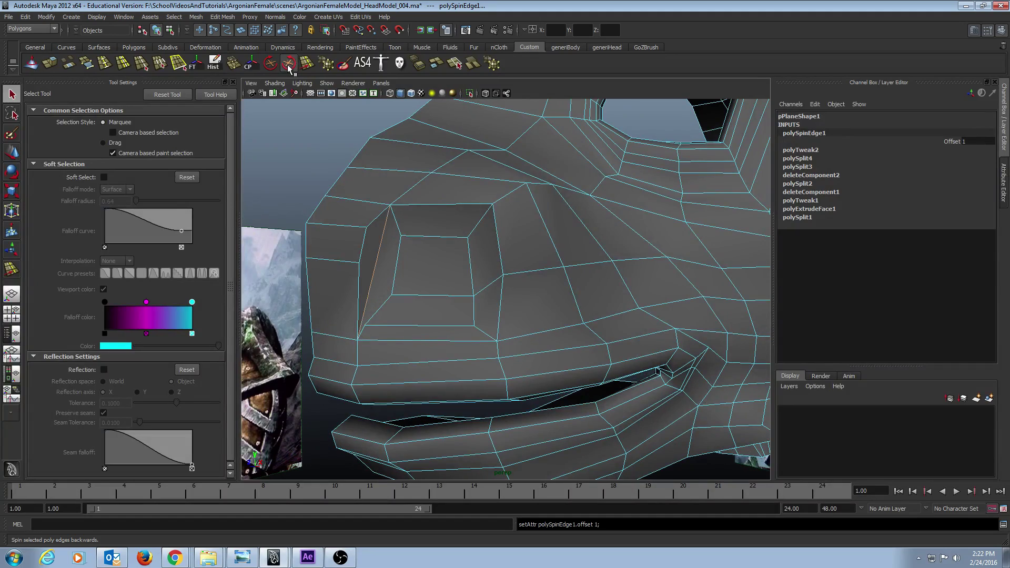
click(288, 64)
alt+drag(368, 226, 402, 187)
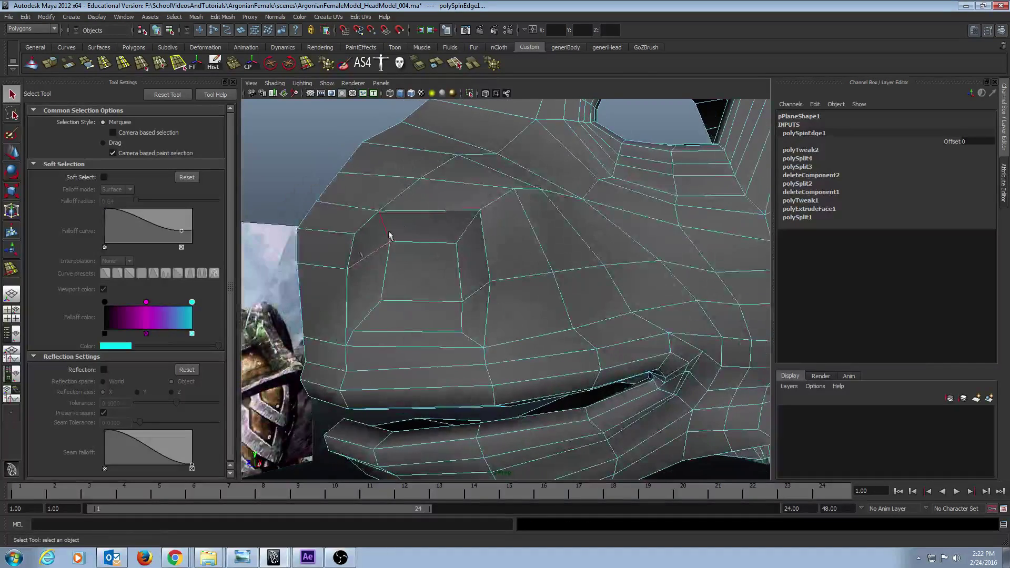
alt+drag(411, 234, 443, 243)
alt+drag(550, 255, 584, 242)
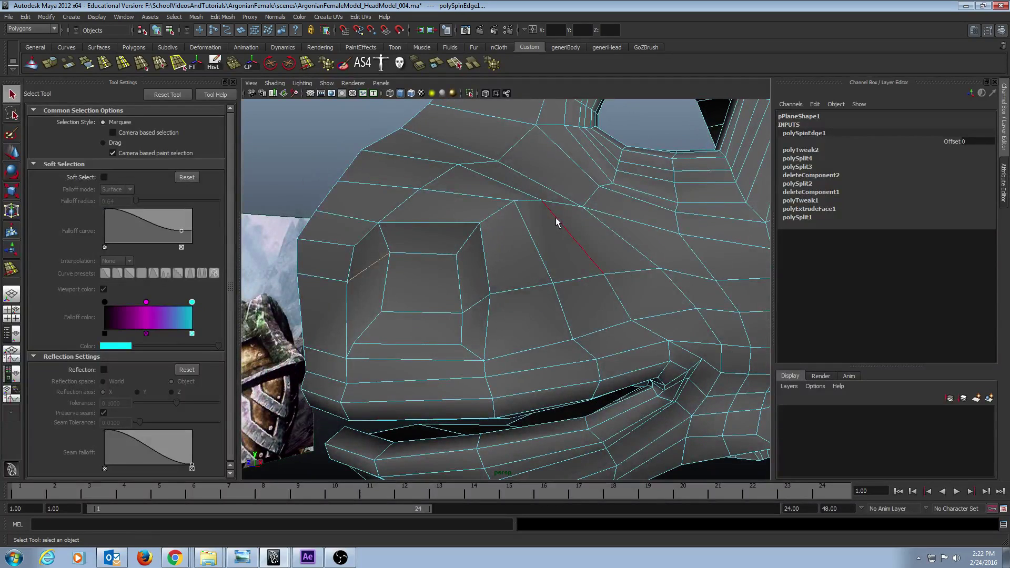
- Select the face loops along the snout's front, around the nostril recess and vertically through it to trace the topology flow
alt+drag(557, 221, 437, 307)
click(421, 312)
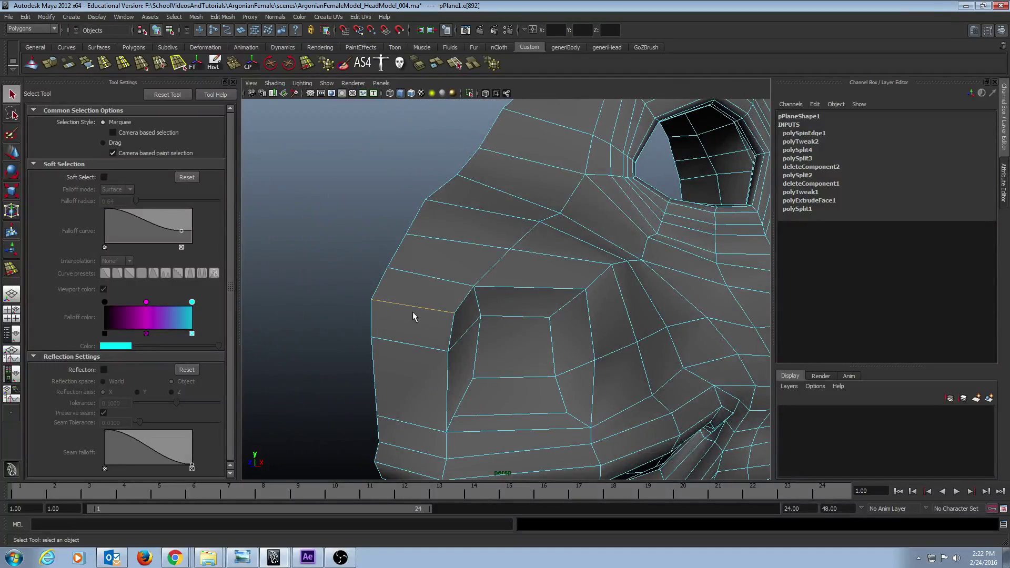
alt+drag(382, 327, 368, 274)
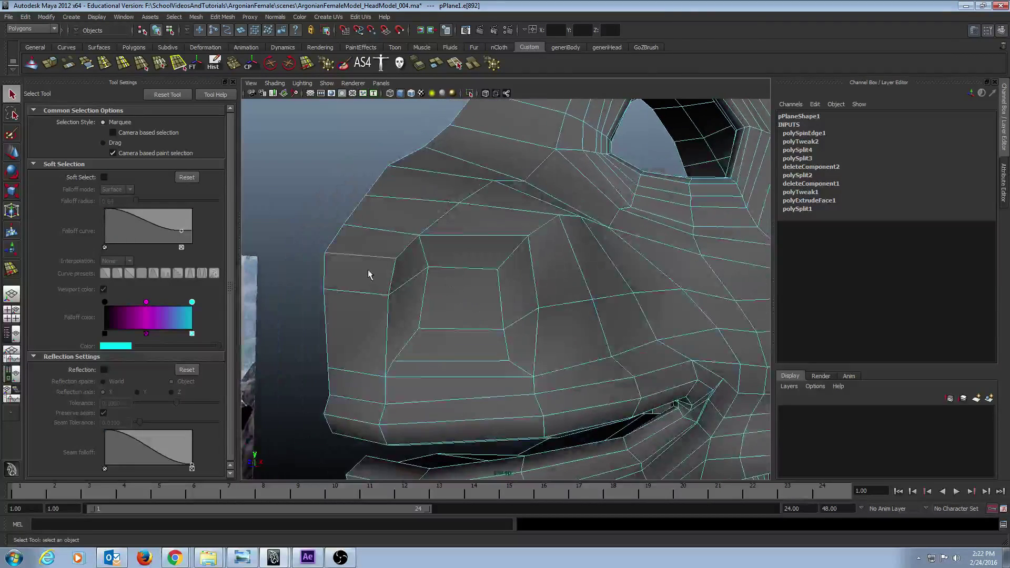
click(369, 243)
shift+double_click(362, 265)
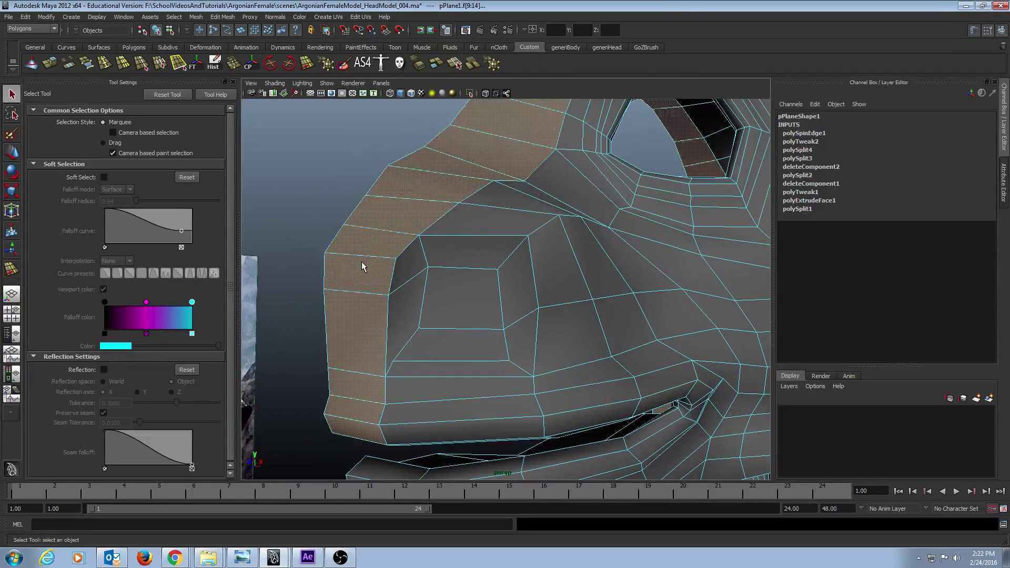
click(448, 248)
double_click(413, 262)
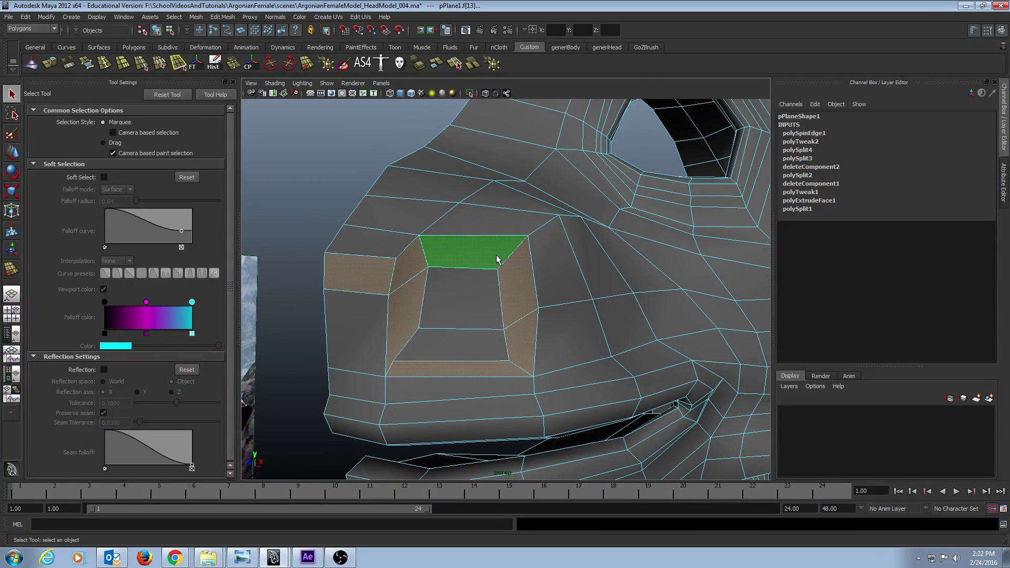
click(456, 232)
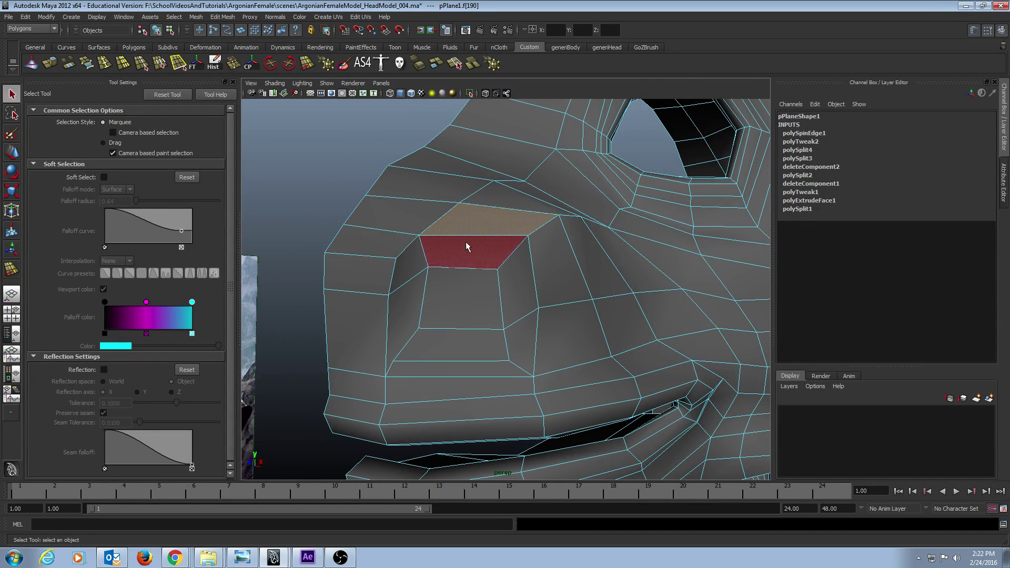
double_click(501, 226)
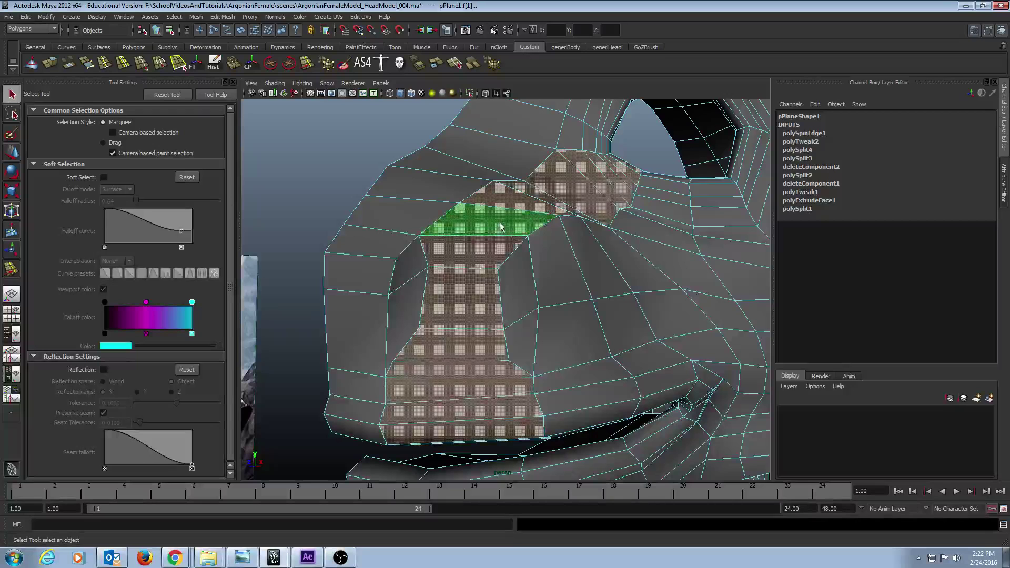
- Select the face on the nostril recess's front wall together with the adjoining face on the snout's front
click(401, 315)
shift+click(350, 321)
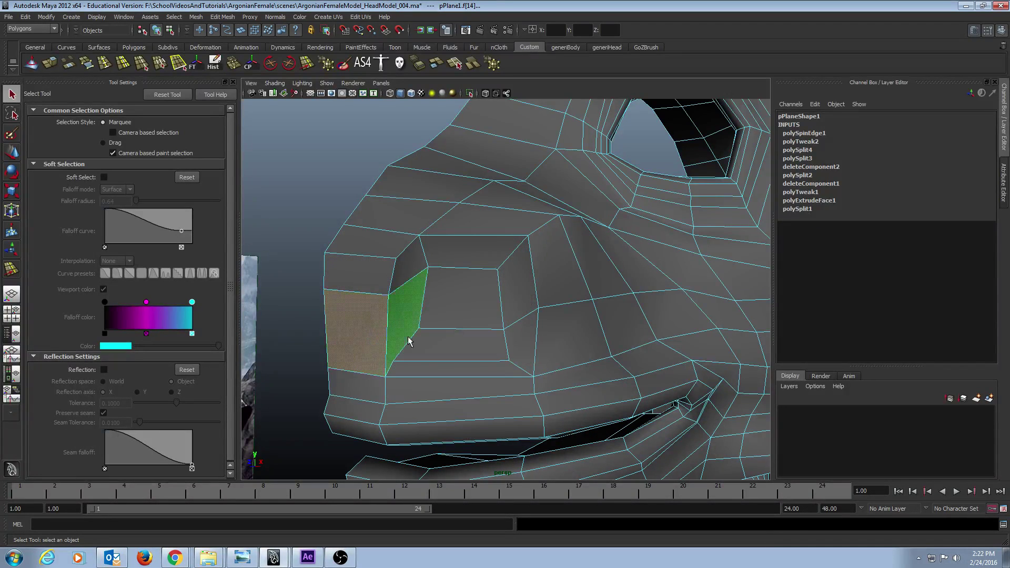
click(453, 311)
click(393, 320)
shift+click(370, 329)
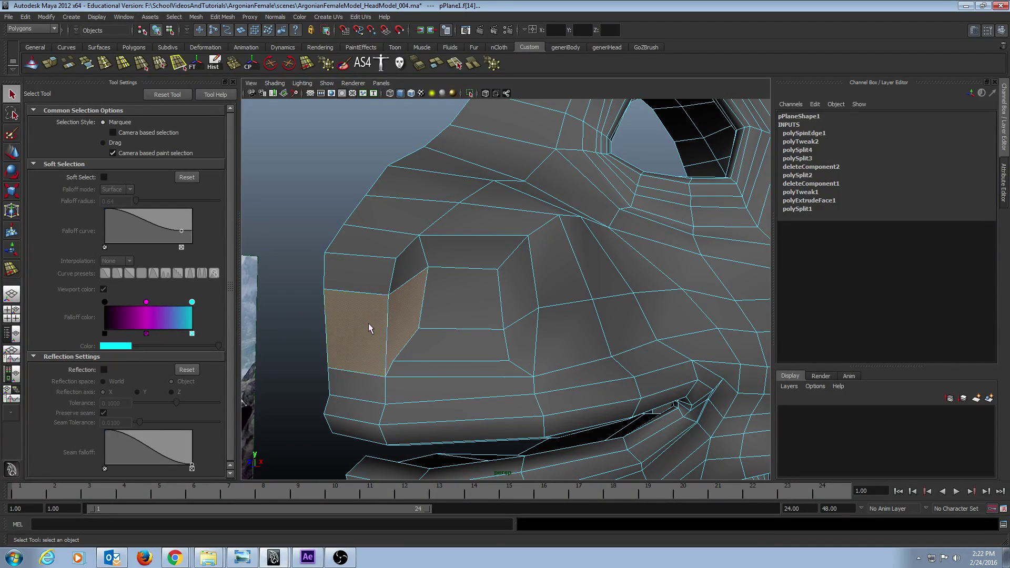
- Select the horizontal face loop running through the nostril recess and follow its flow back along the head
click(474, 312)
click(416, 321)
shift+double_click(449, 316)
alt+drag(547, 333, 525, 331)
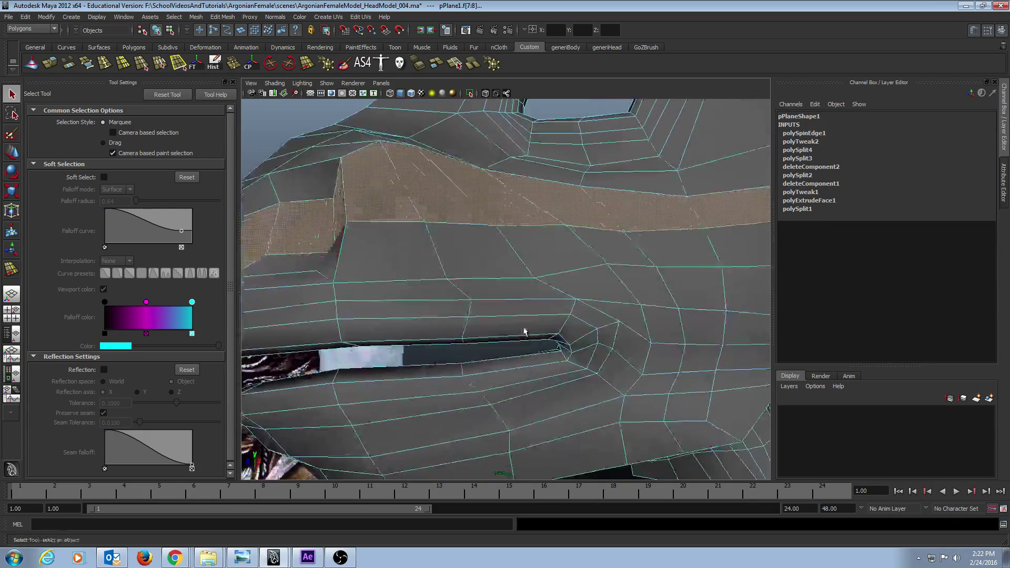
alt+right_drag(525, 332, 442, 308)
alt+drag(421, 310, 465, 311)
alt+right_drag(464, 311, 487, 310)
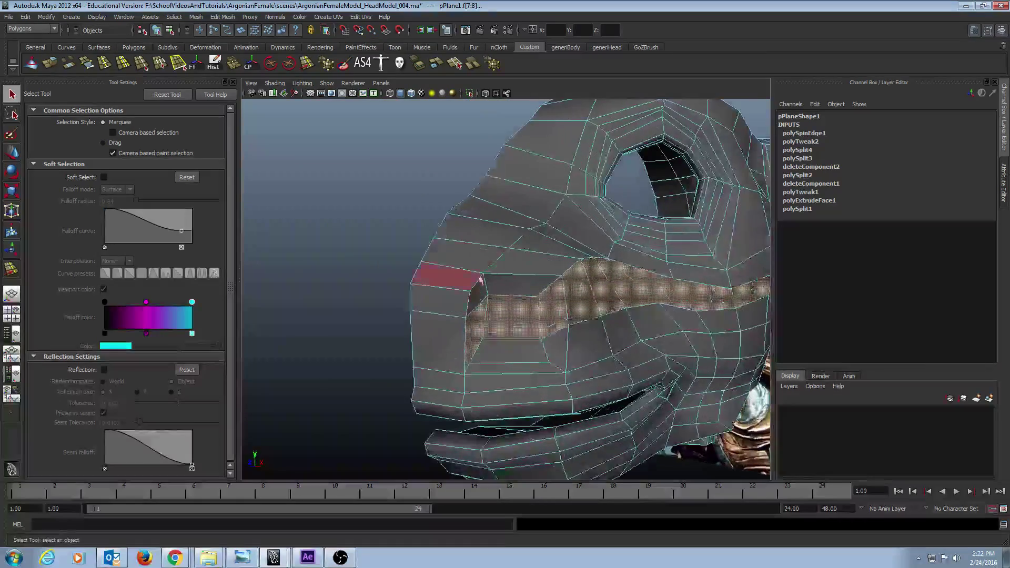
- Select the face loop around the nostril recess's walls to check its flow, and select the recess's inner faces
click(469, 258)
alt+drag(482, 309, 464, 327)
click(504, 301)
shift+double_click(480, 270)
click(382, 275)
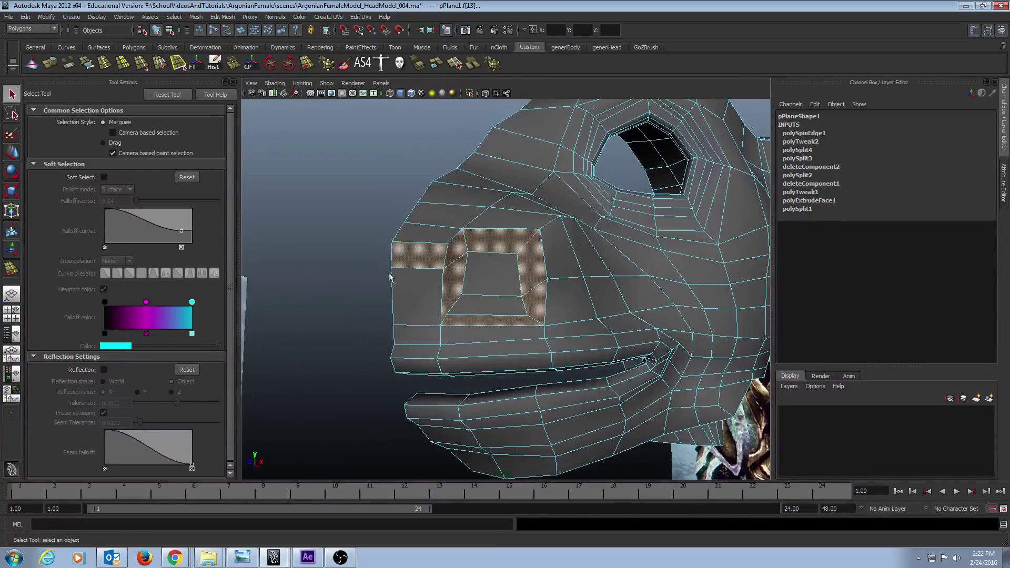
alt+drag(392, 279, 566, 300)
click(405, 292)
alt+right_drag(565, 300, 529, 286)
alt+drag(529, 287, 611, 284)
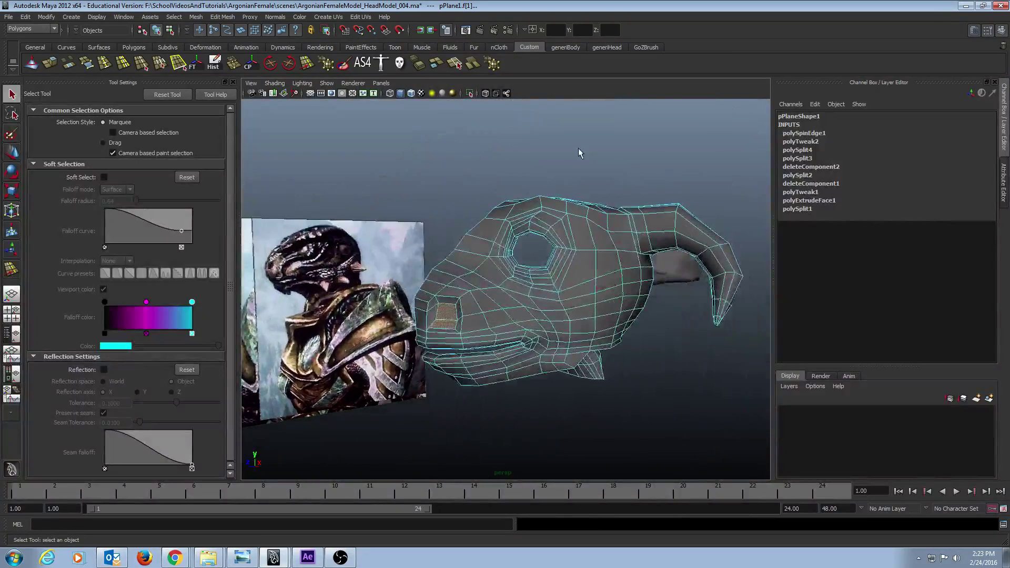
- Add the Average Vertices command to the Custom shelf
alt+drag(557, 218, 374, 90)
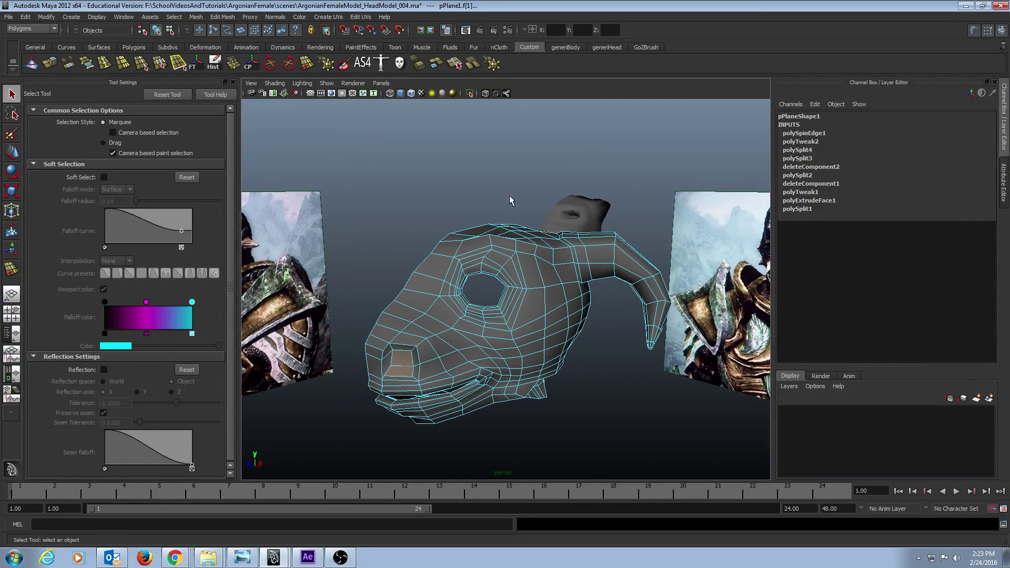
alt+drag(526, 251, 531, 254)
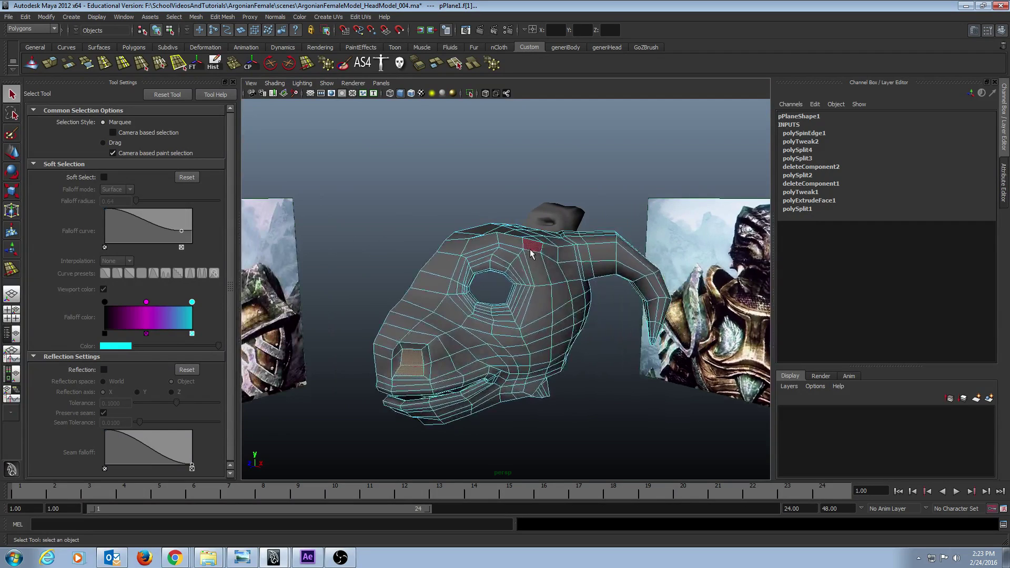
alt+right_drag(418, 241, 487, 251)
alt+middle_drag(487, 252, 484, 242)
alt+drag(475, 242, 474, 241)
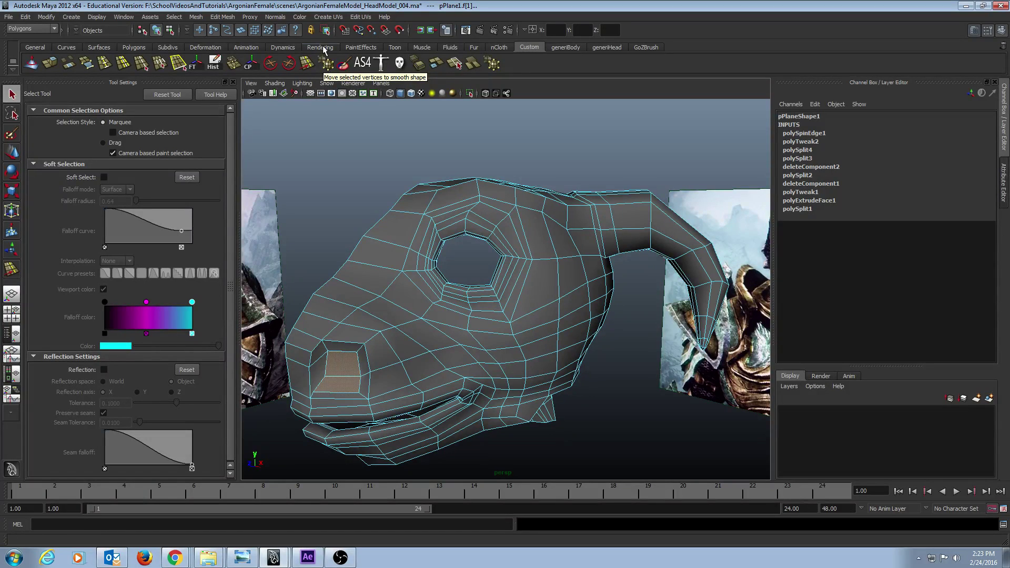
click(217, 19)
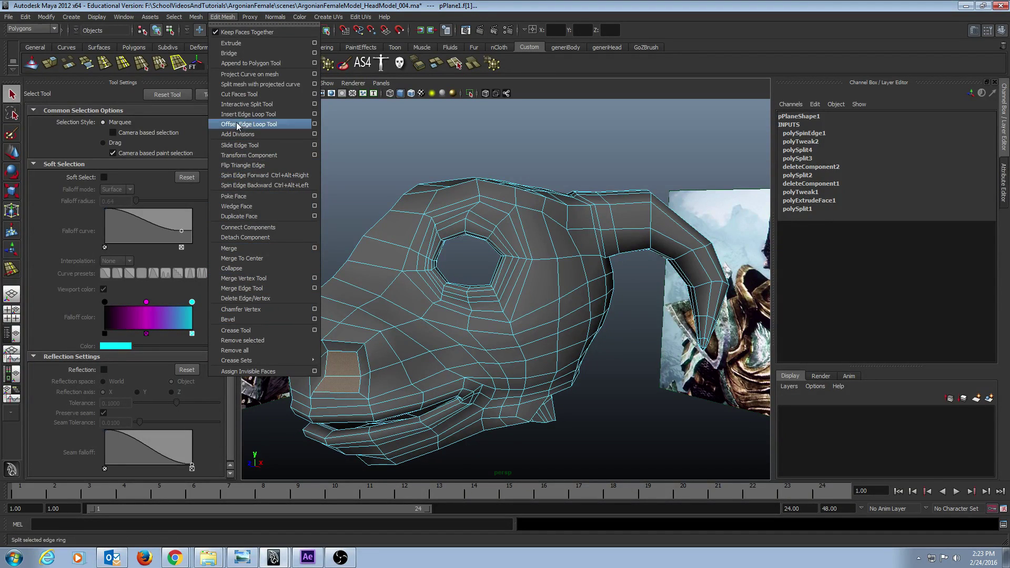
mouse_move(196, 20)
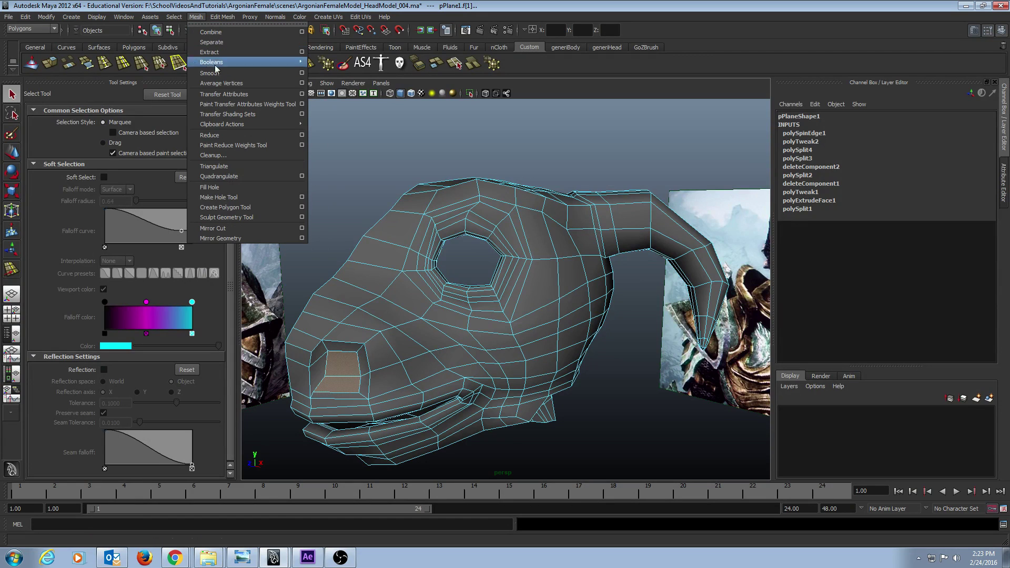
ctrl+shift+click(237, 86)
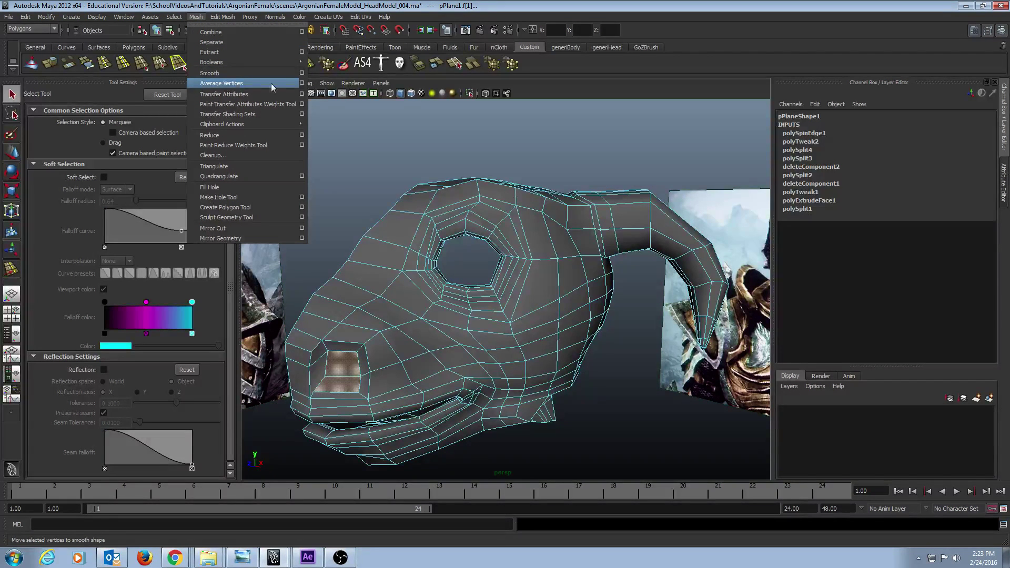
click(534, 59)
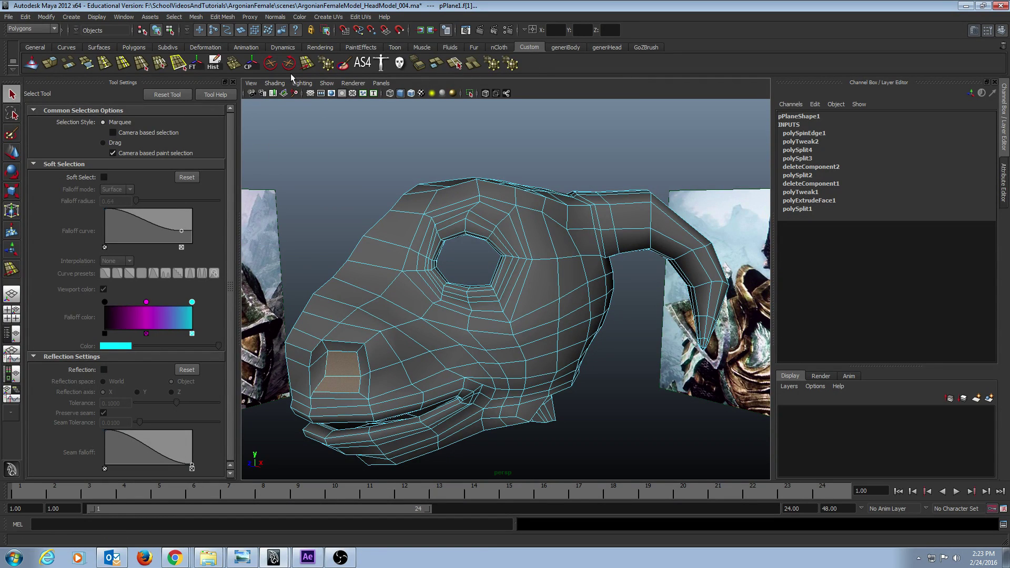
- Average the vertices of the nostril recess's inner faces twice
click(511, 64)
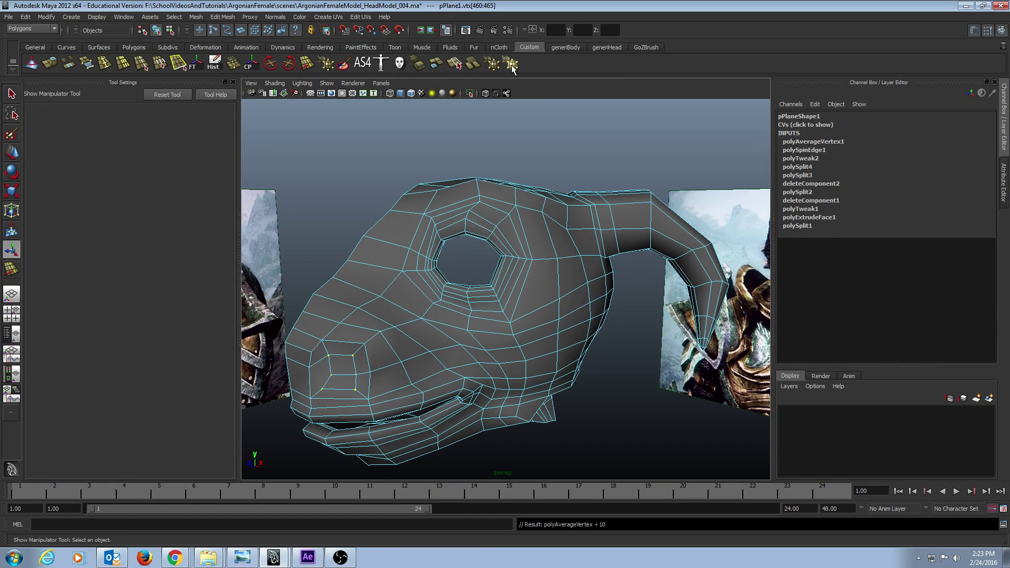
key(F11)
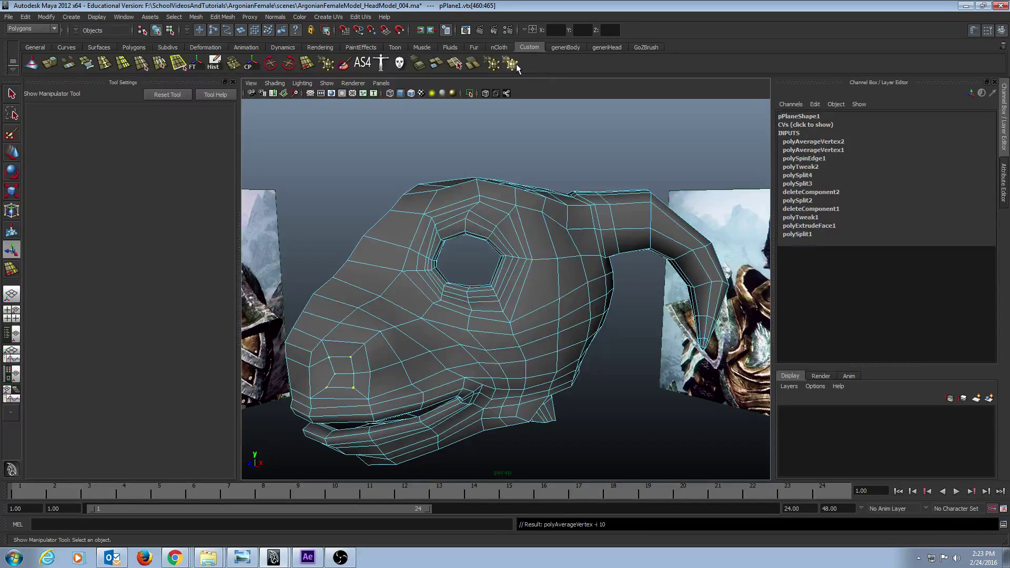
click(354, 289)
- Undo the nostril averaging and remove the duplicate Average Vertices shortcut from the Custom shelf
key(ctrl+z)
key(ctrl+z)
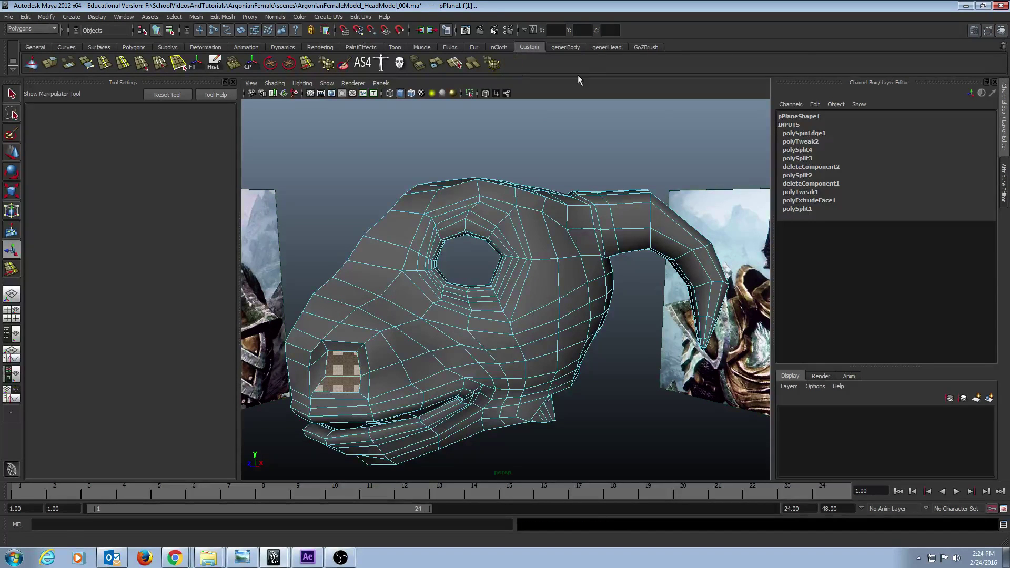
middle_drag(496, 66, 998, 44)
- Average the vertices of the nostril's inner faces three times, inspect the shape and undo all three operations
alt+drag(350, 221, 385, 300)
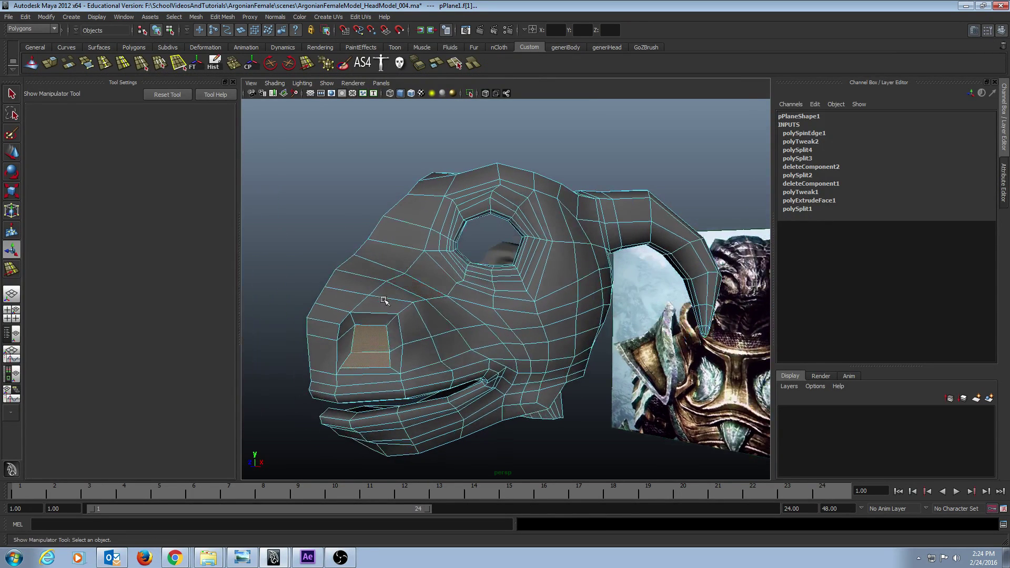
alt+drag(378, 357, 376, 337)
click(327, 64)
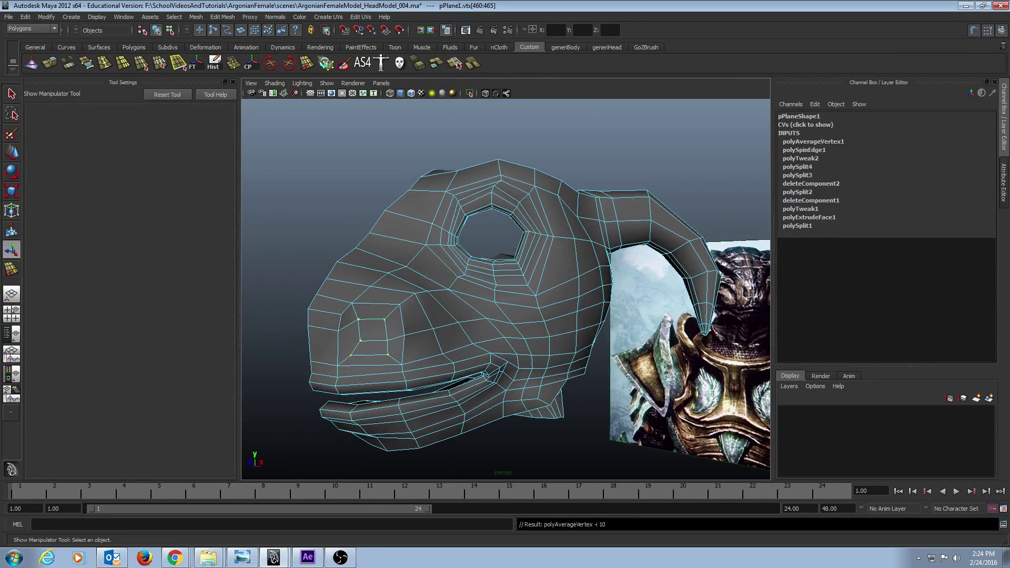
click(327, 64)
click(327, 63)
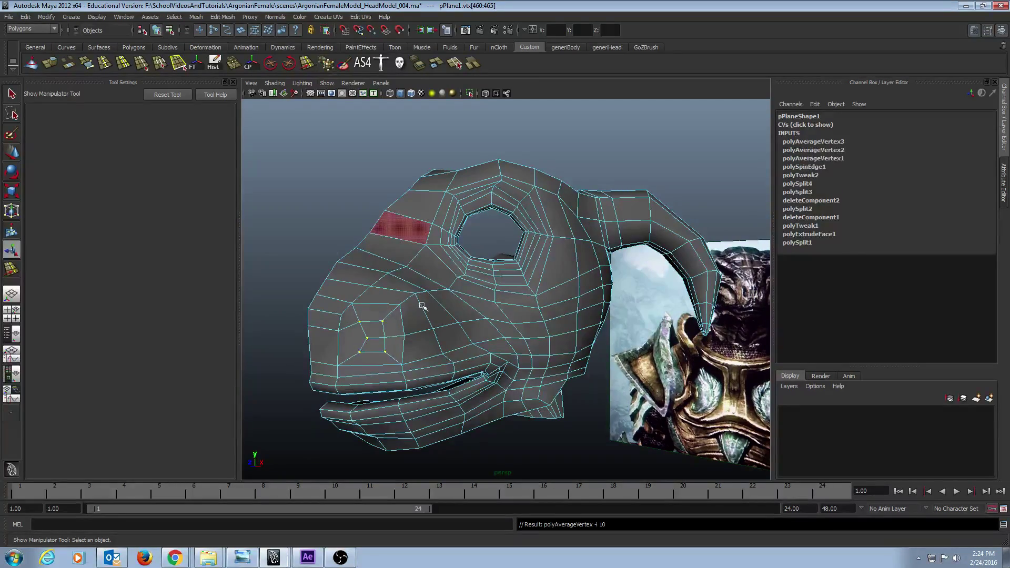
alt+drag(421, 295, 442, 314)
key(z)
key(z)
key(z)
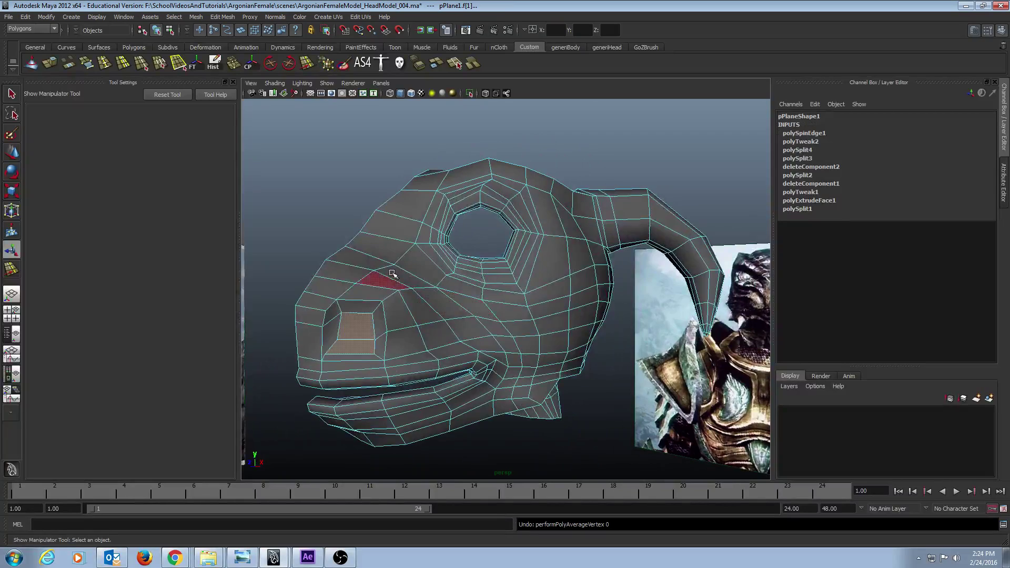
- Select the inner face loop around the eye socket, average its vertices once and undo the averaging
scroll(441, 295, up, 5)
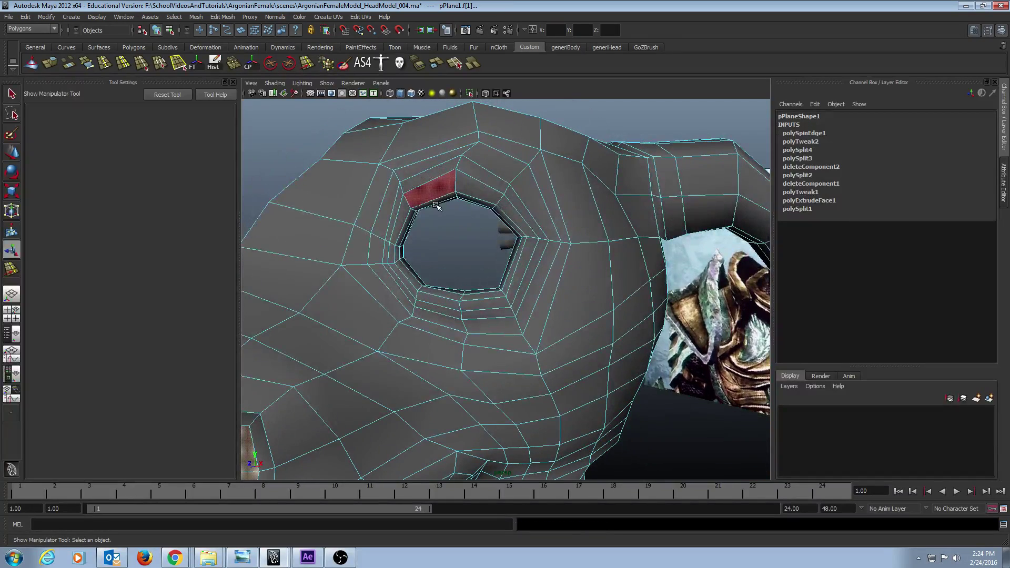
click(437, 194)
shift+double_click(463, 187)
alt+drag(577, 250, 577, 274)
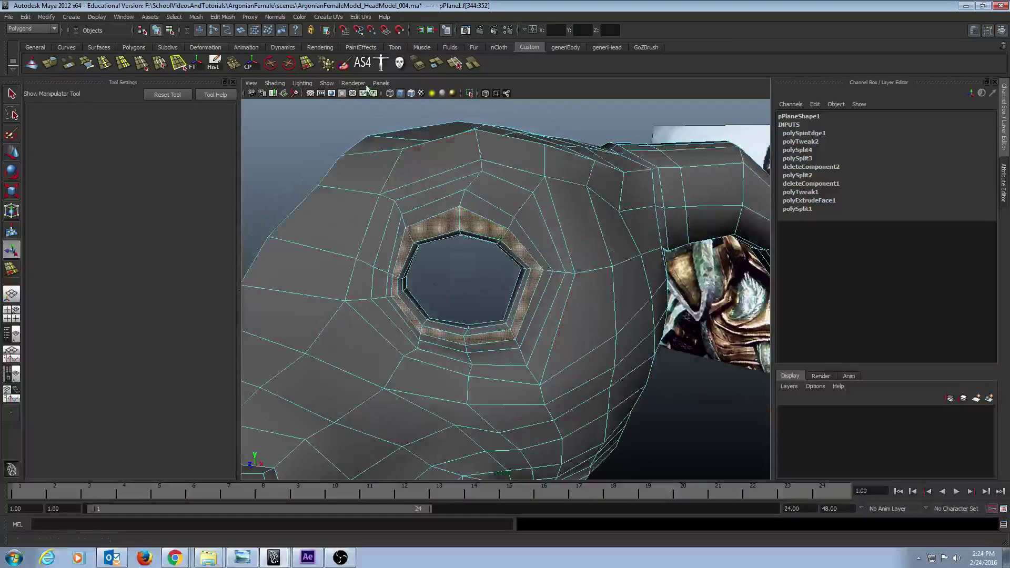
click(329, 65)
key(ctrl+z)
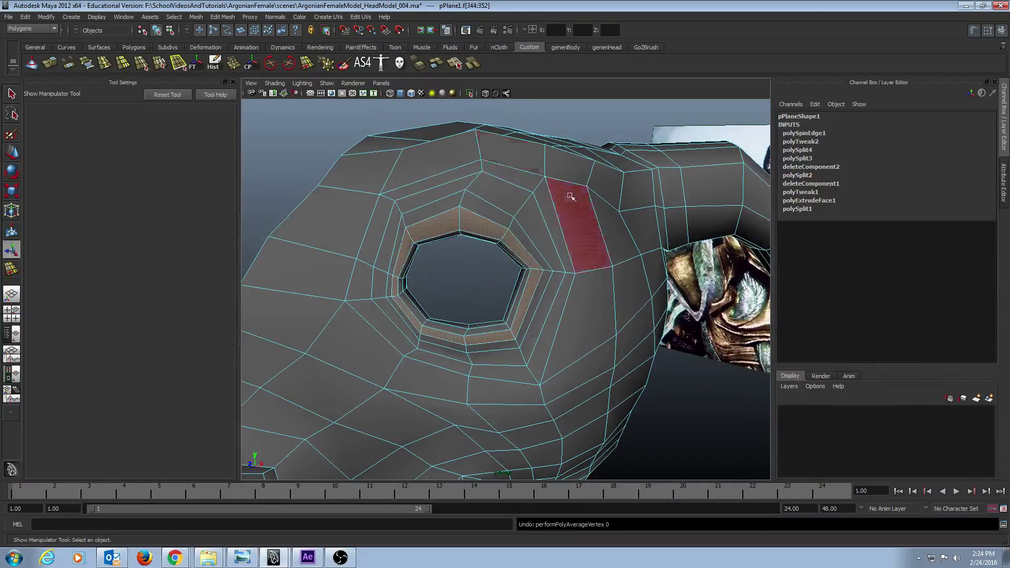
- Average the vertices of the face ring at the horn's base and of the ring midway along the horn
alt+drag(587, 216, 427, 287)
click(328, 63)
alt+drag(427, 190, 593, 213)
click(618, 259)
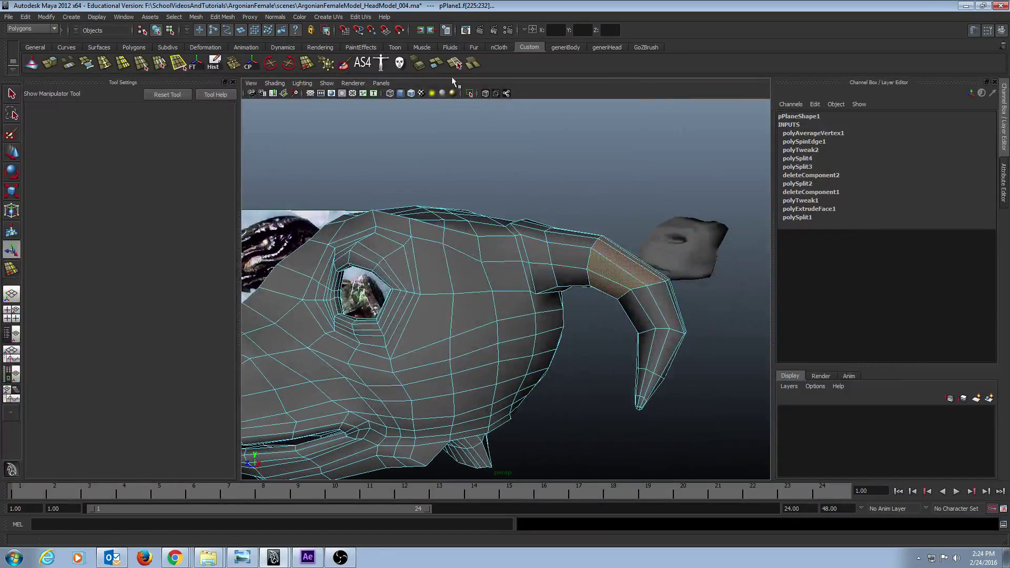
click(327, 64)
alt+drag(630, 220, 652, 215)
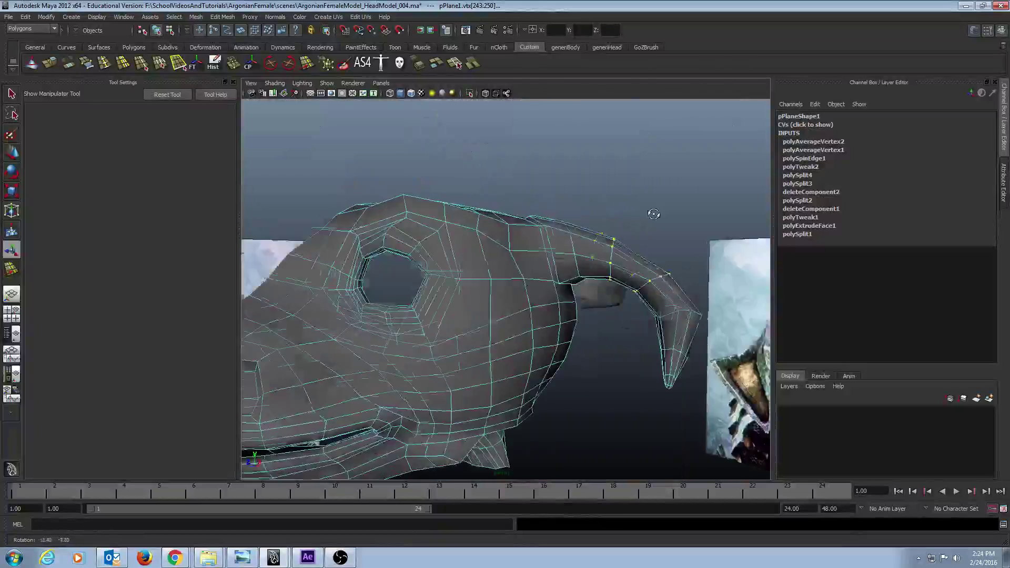
- Undo the vertex averaging on the horn's face rings
alt+right_drag(652, 214, 570, 205)
key(ctrl+z)
key(ctrl+z)
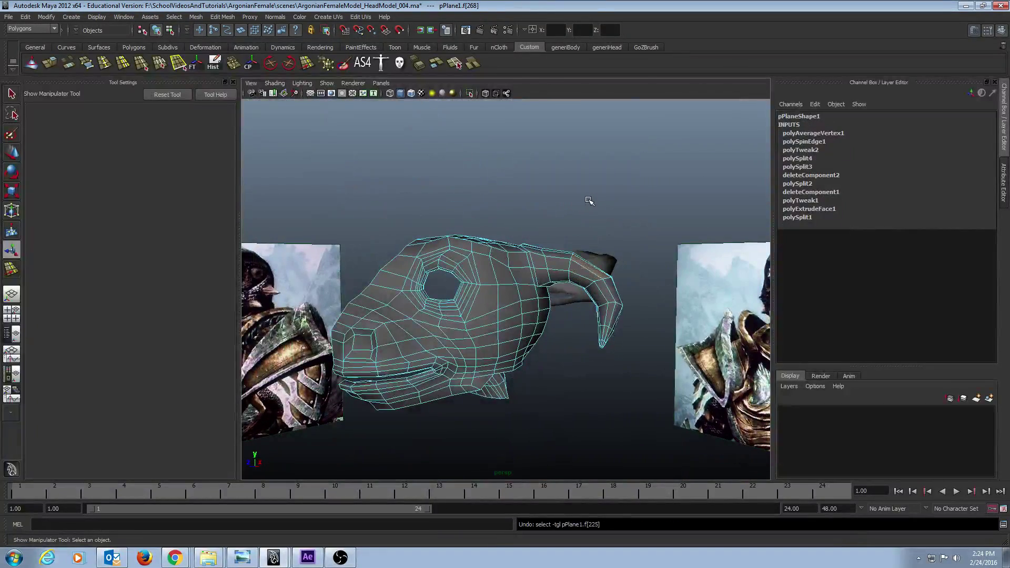
key(ctrl+z)
alt+drag(621, 222, 558, 212)
click(327, 63)
key(ctrl+z)
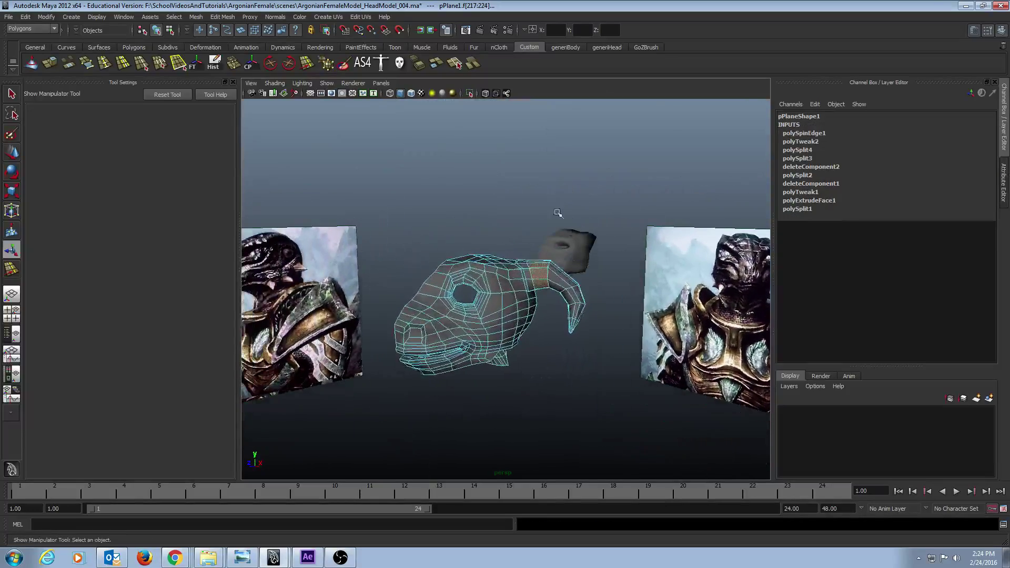
- Select a block of faces on the rear cheek below the horn and average their vertices twice
alt+drag(487, 250, 448, 258)
alt+right_drag(463, 268, 663, 310)
alt+middle_drag(568, 279, 605, 253)
alt+drag(605, 253, 538, 251)
click(514, 266)
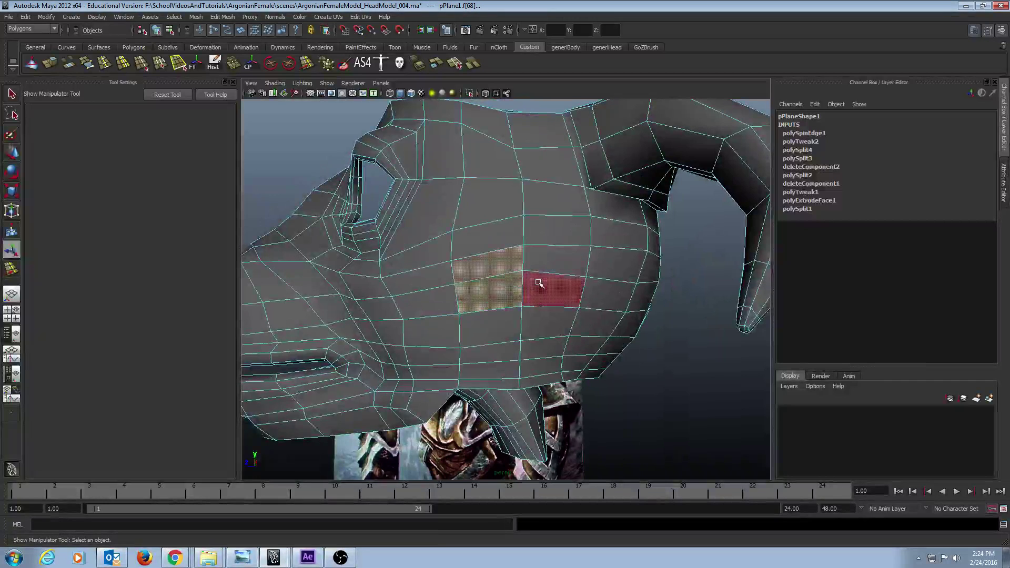
click(327, 64)
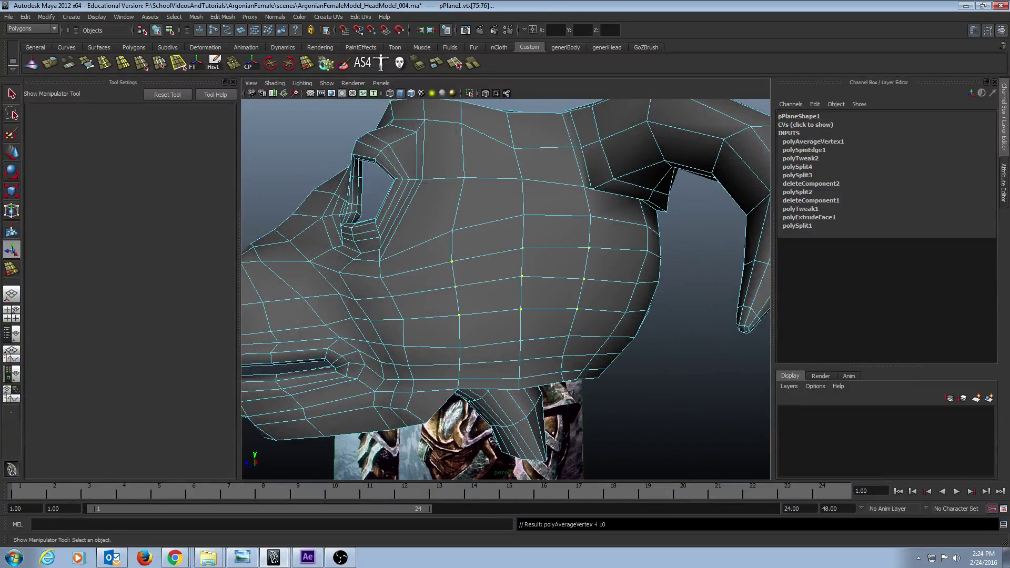
click(326, 65)
- Select the upper cheek faces between the eye and the horn's base and average their vertices once
alt+drag(485, 185, 507, 241)
drag(465, 208, 506, 232)
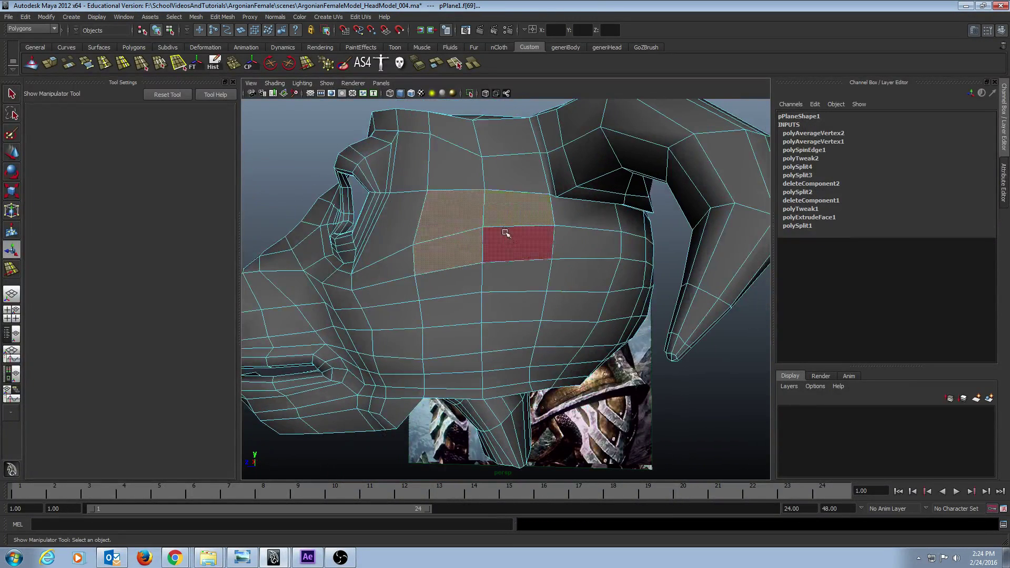
click(328, 64)
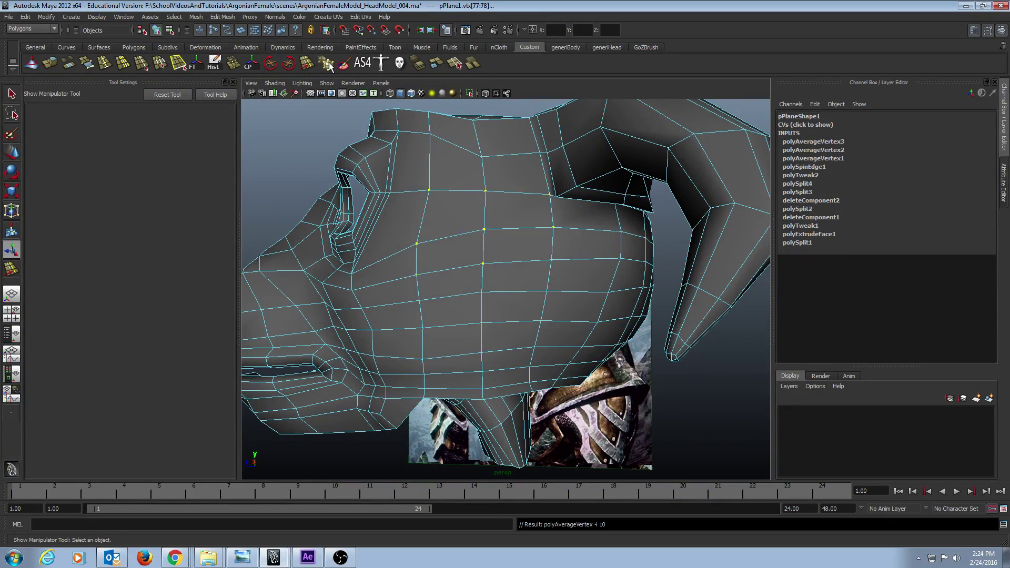
alt+drag(584, 215, 626, 221)
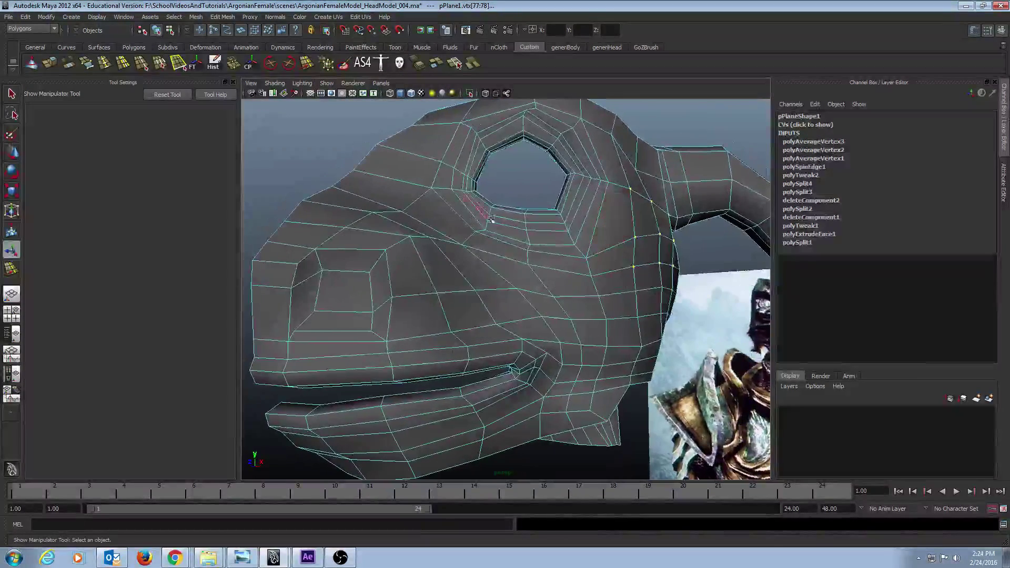
- Undo all the vertex averaging on the cheek faces
key(ctrl+z)
key(ctrl+z)
key(ctrl+z)
key(ctrl+z)
key(ctrl+z)
key(ctrl+z)
key(ctrl+z)
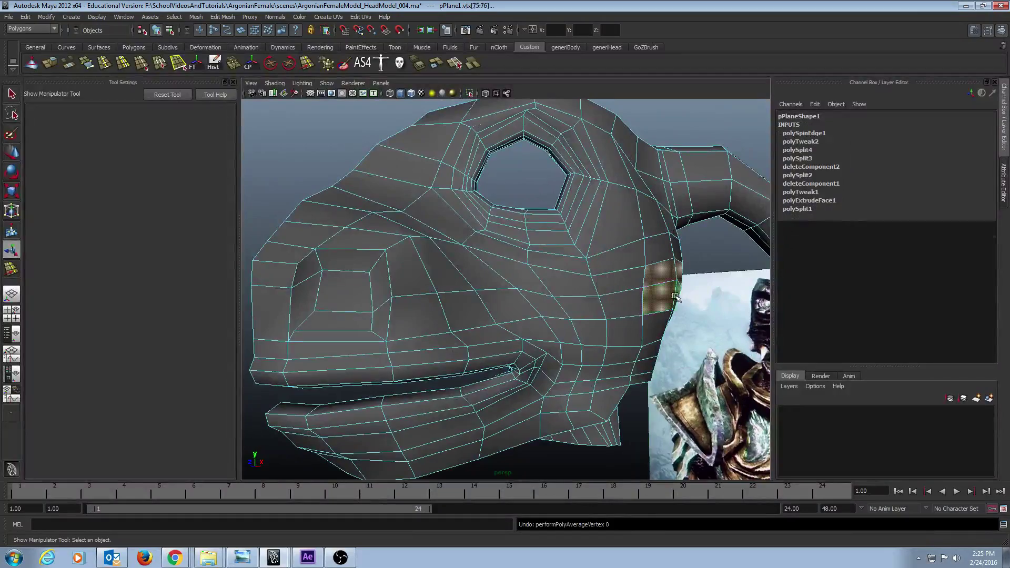
alt+drag(712, 309, 646, 302)
alt+right_drag(646, 302, 586, 255)
alt+drag(586, 254, 457, 207)
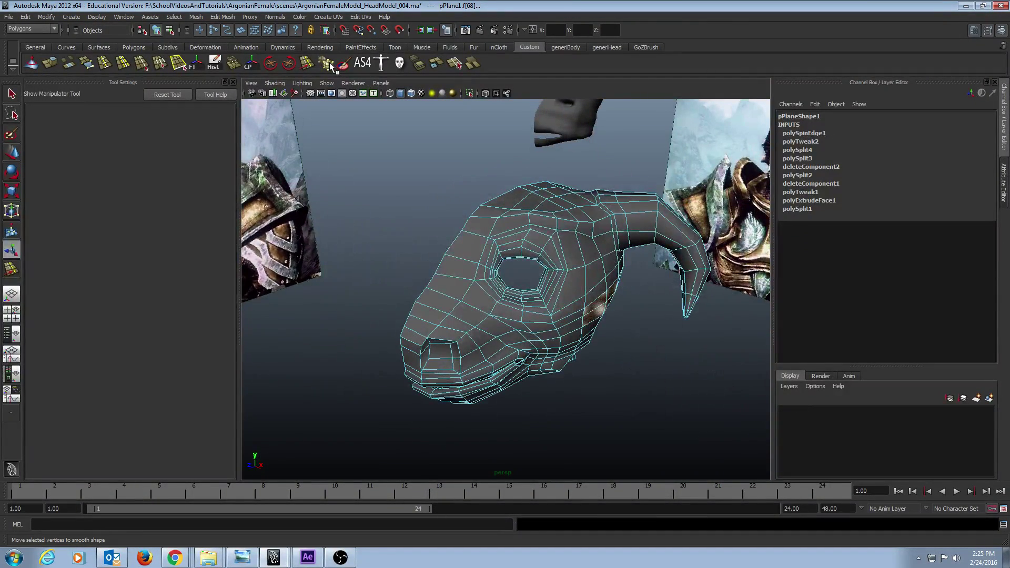